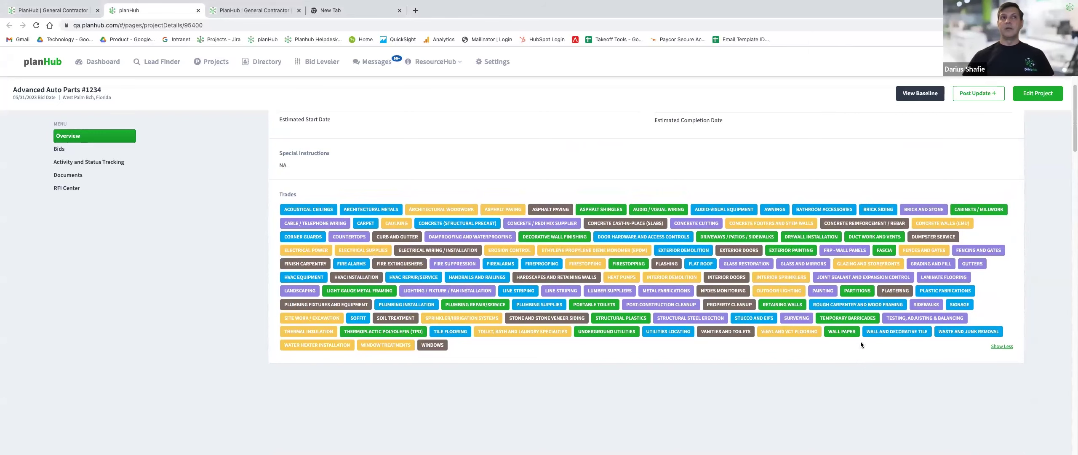
Scroll up the Advanced Auto Parts #1234 overview to show its full trades list.
scroll(861, 341, up, 5)
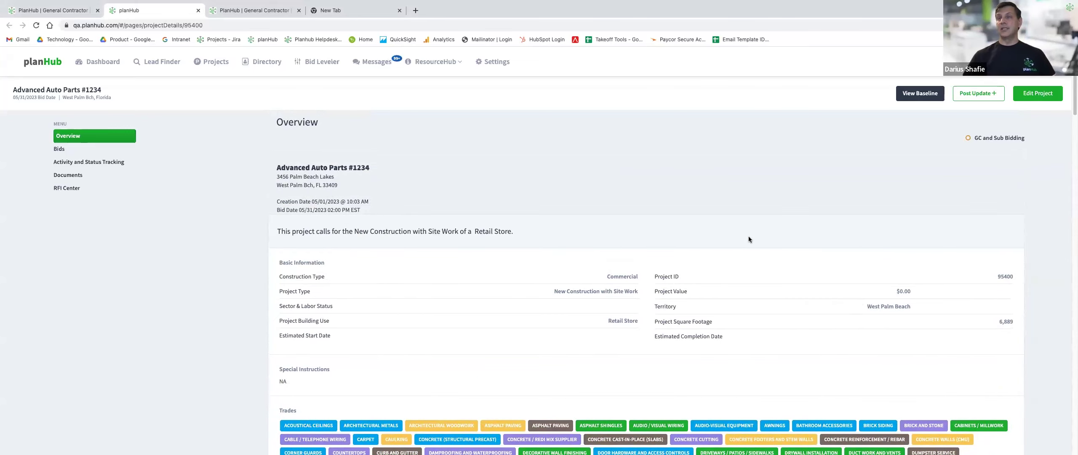
Open the project's bid baseline and look over the Finishes and Metals line items.
click(905, 101)
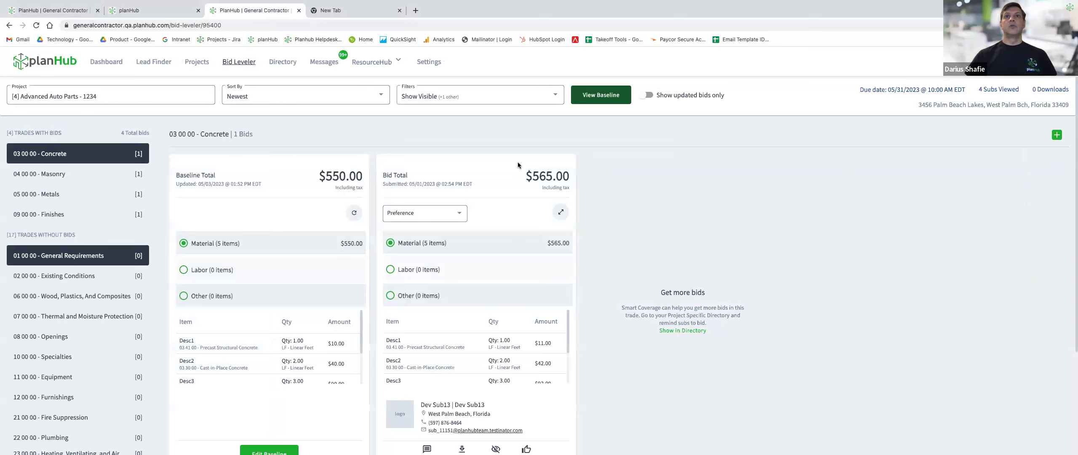
scroll(657, 217, down, 1)
scroll(649, 209, up, 1)
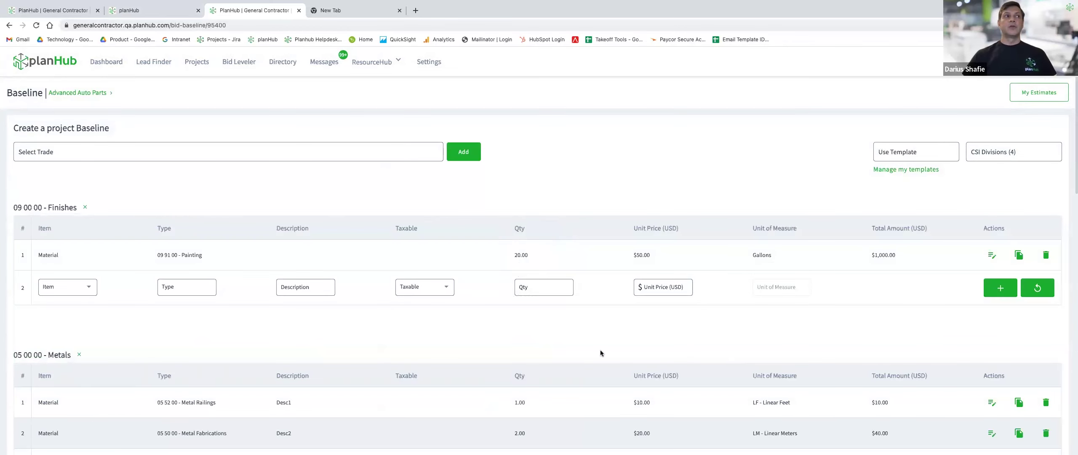
scroll(565, 337, down, 3)
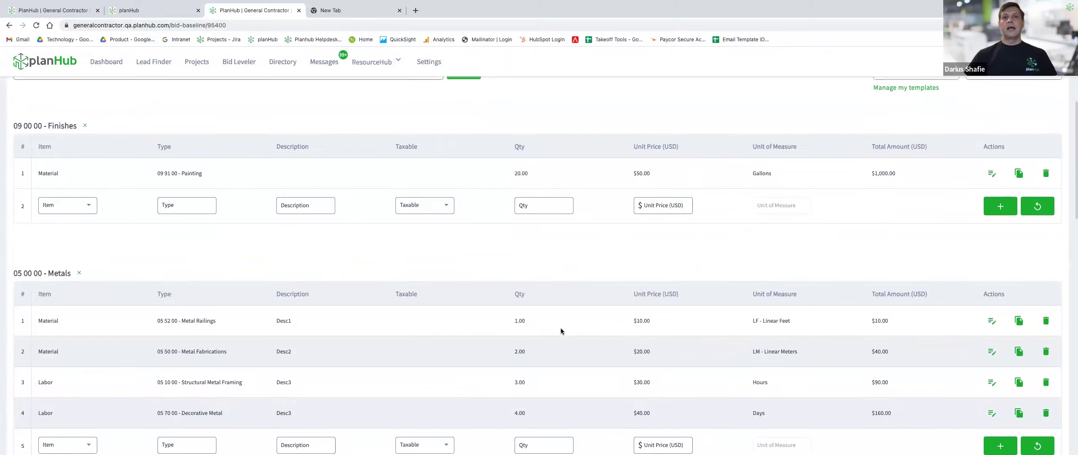
scroll(561, 332, up, 3)
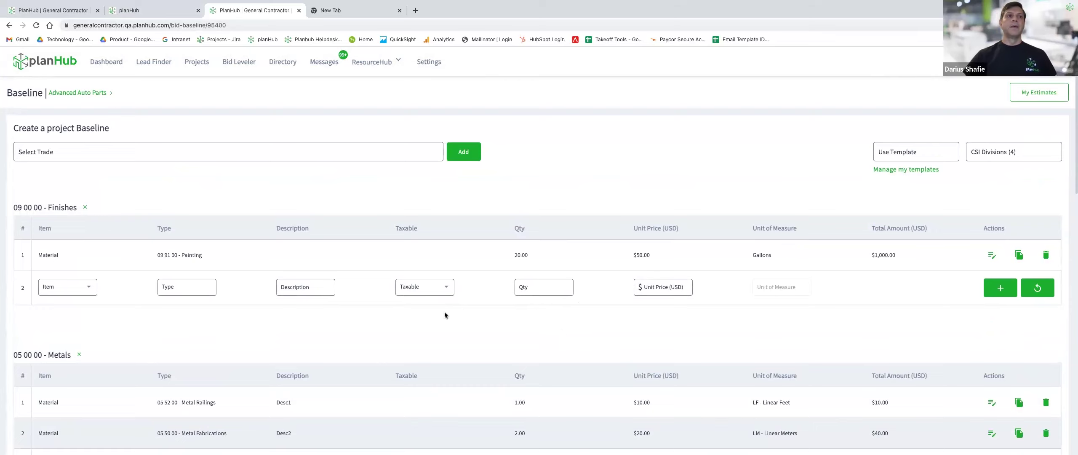
scroll(445, 314, down, 1)
scroll(444, 313, down, 1)
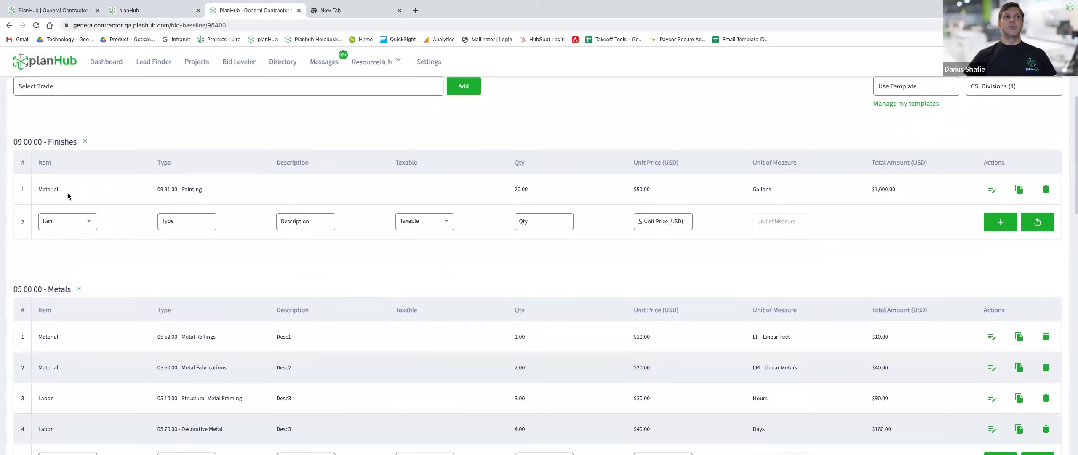
Start a Labor line in Finishes with type Custom and description 'Desc'.
click(87, 222)
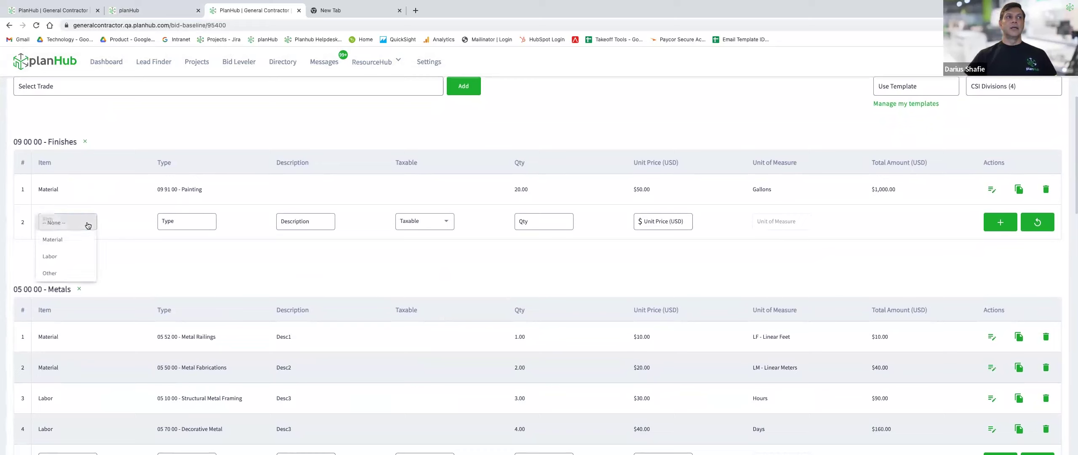
click(68, 257)
click(182, 223)
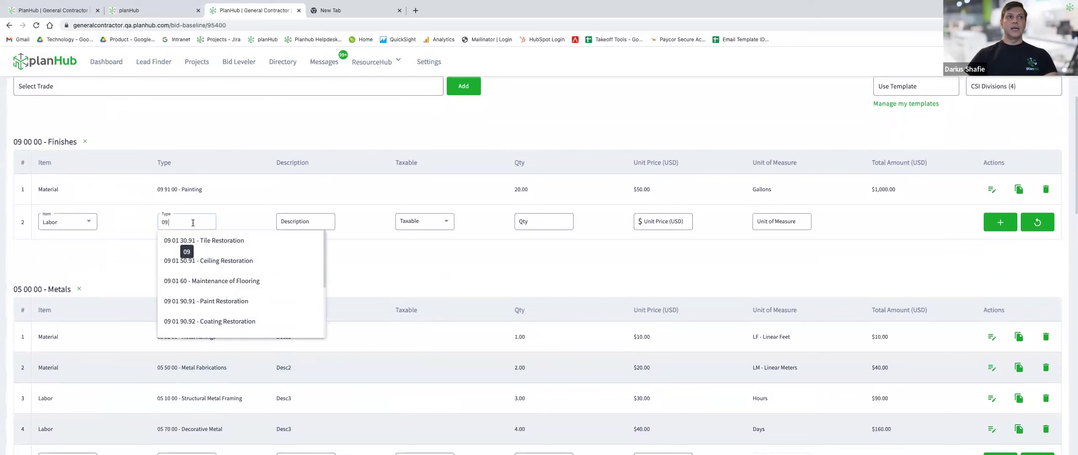
key(BackSpace)
key(BackSpace)
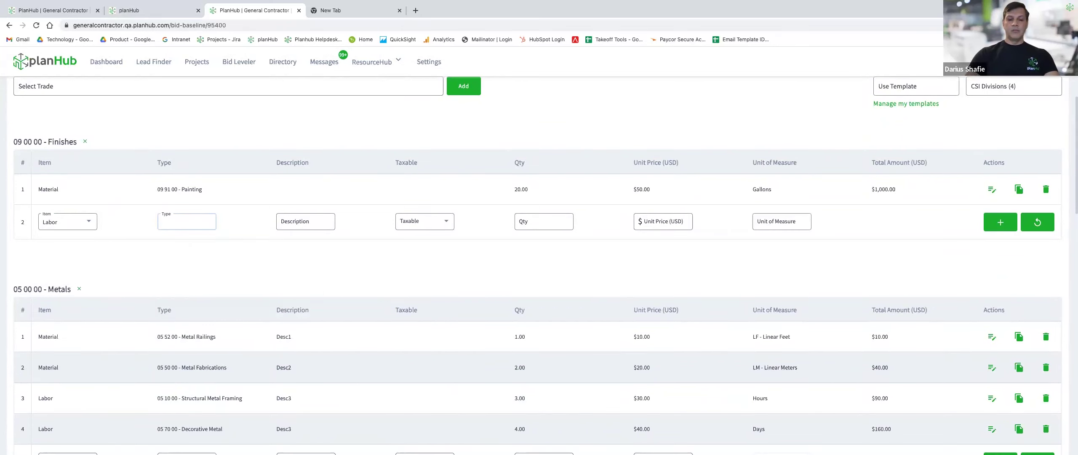
text(Custom)
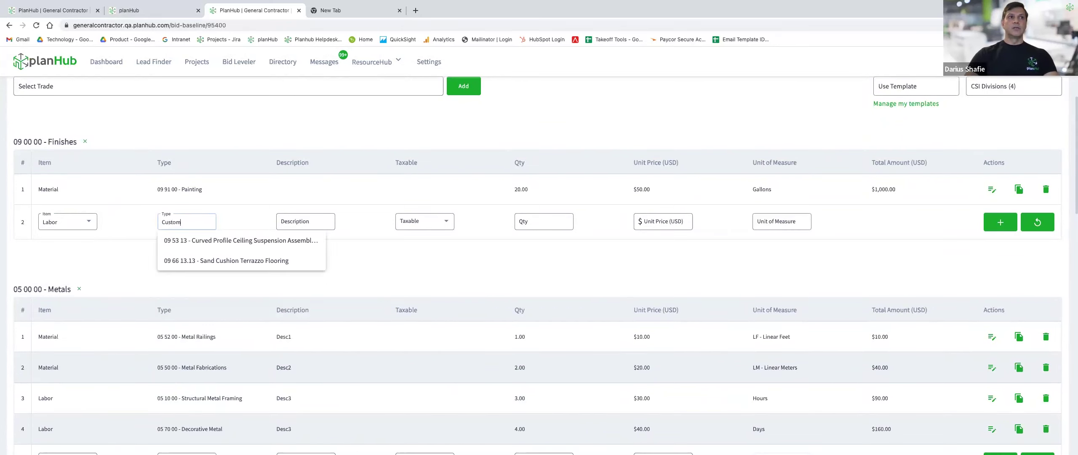
click(311, 223)
text(Desc)
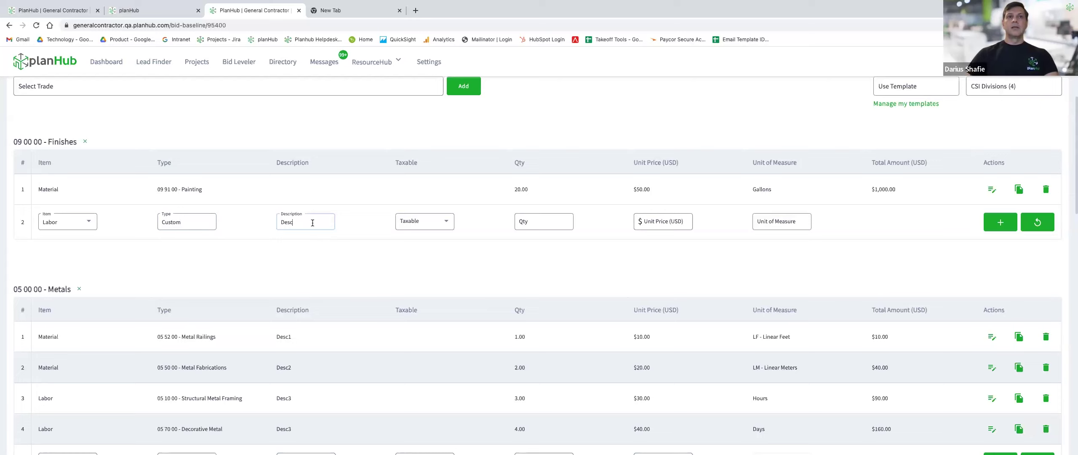
click(491, 264)
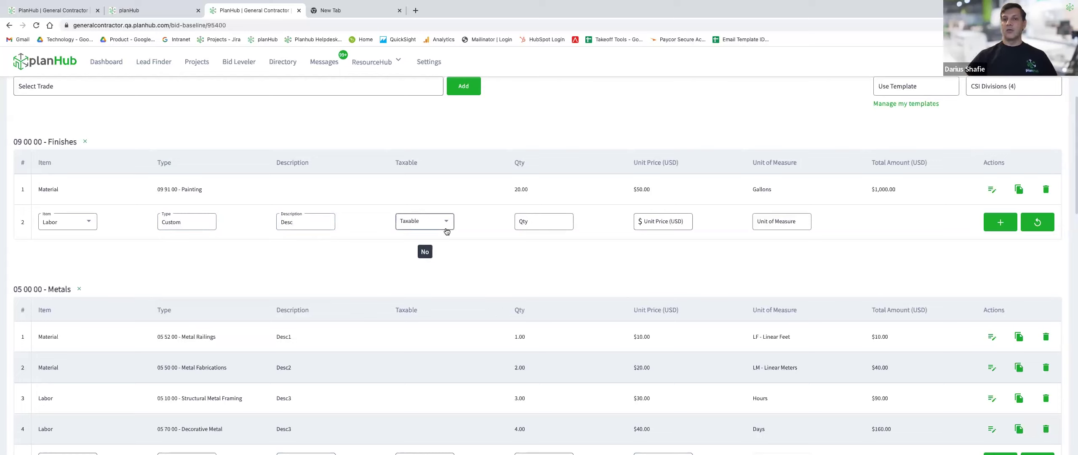
Make the line not taxable, 20 Hours at $60.00, and add it ($1,200.00 total).
click(429, 227)
click(416, 243)
key(Tab)
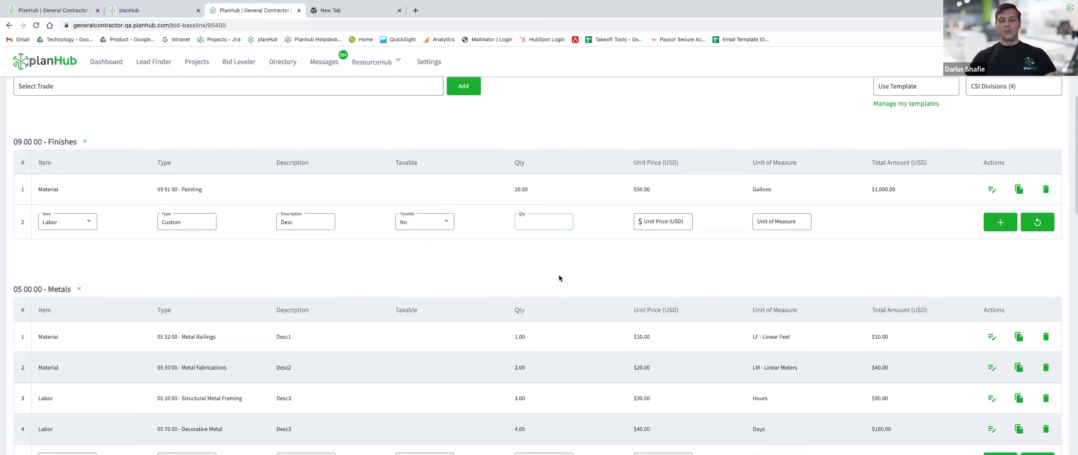
text(20)
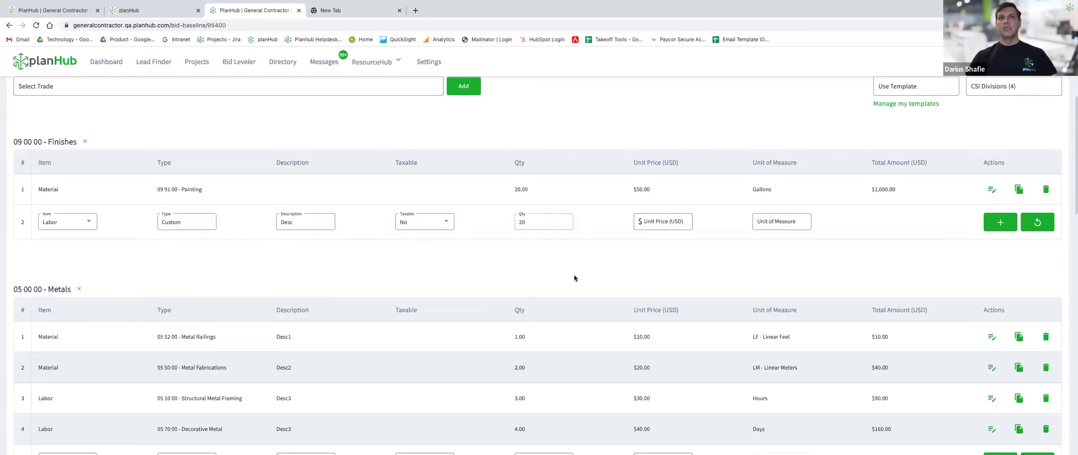
click(669, 225)
text(60)
click(509, 266)
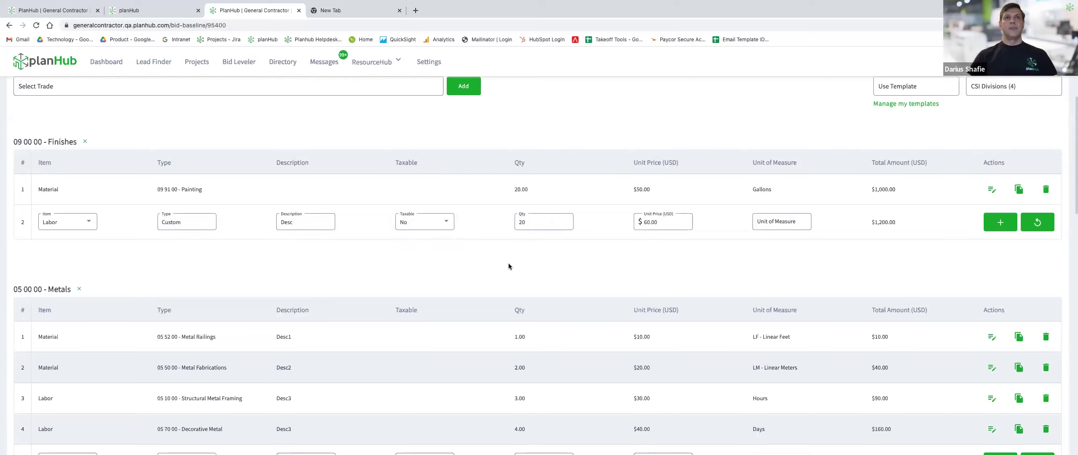
click(795, 224)
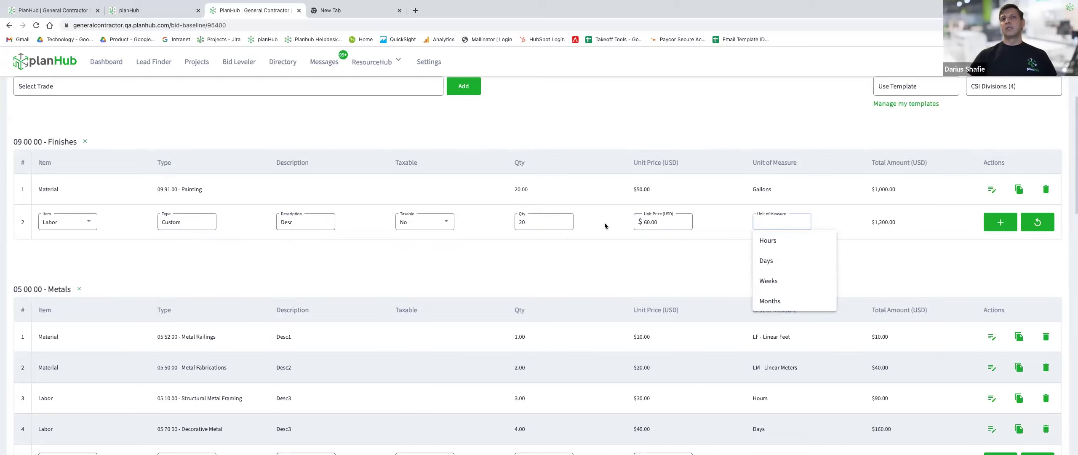
click(774, 241)
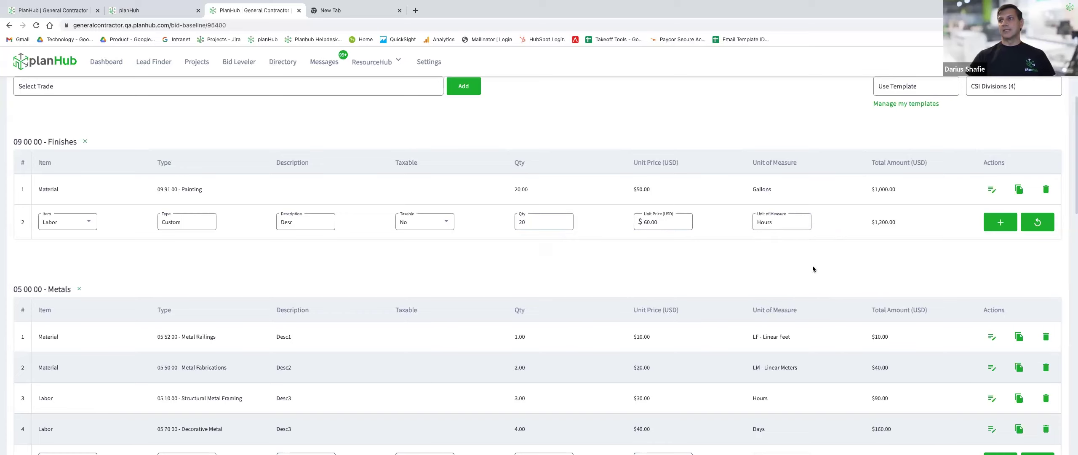
click(999, 231)
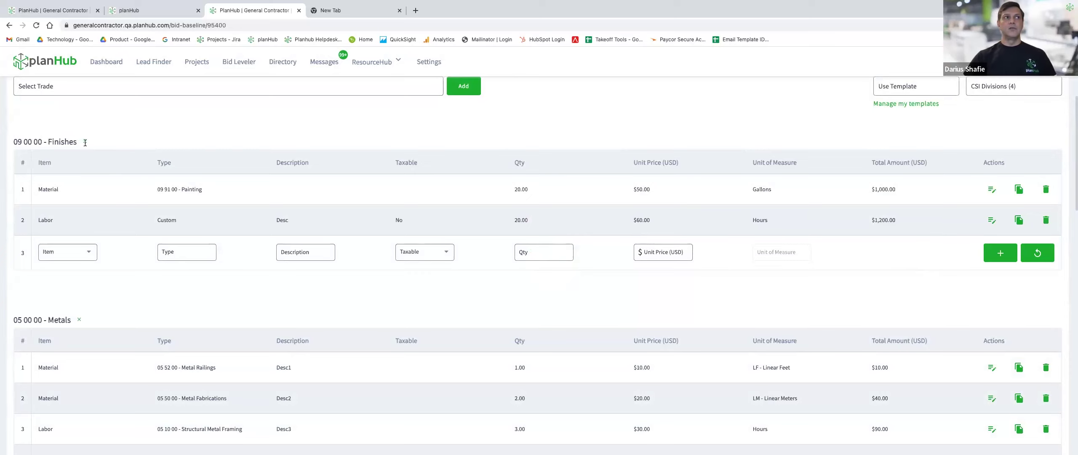
scroll(300, 284, down, 1)
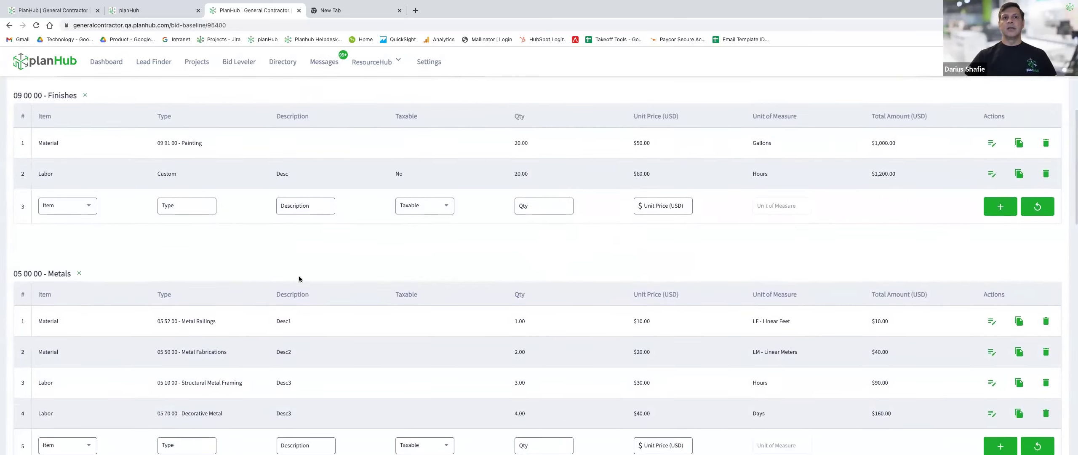
Save the baseline at $7,350.00 total, then flip to the overview tab and back.
scroll(300, 279, down, 12)
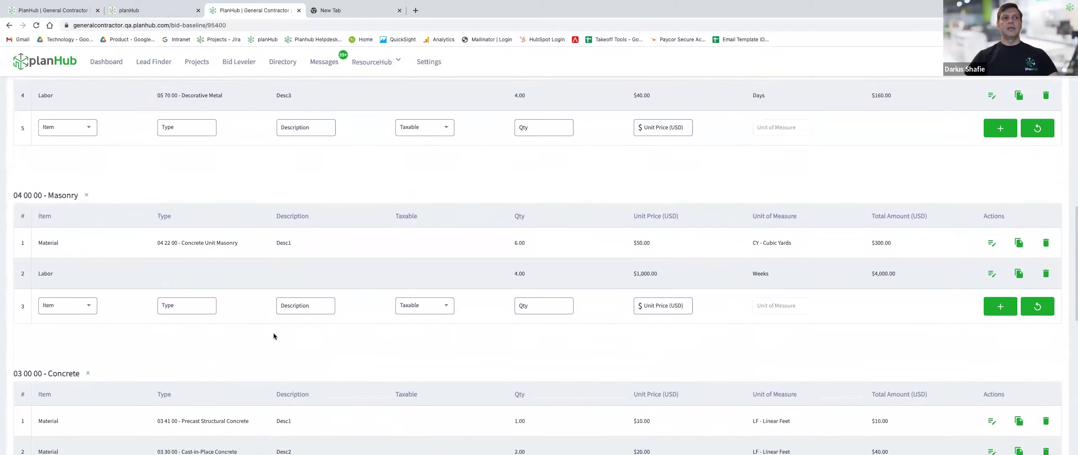
scroll(678, 335, down, 5)
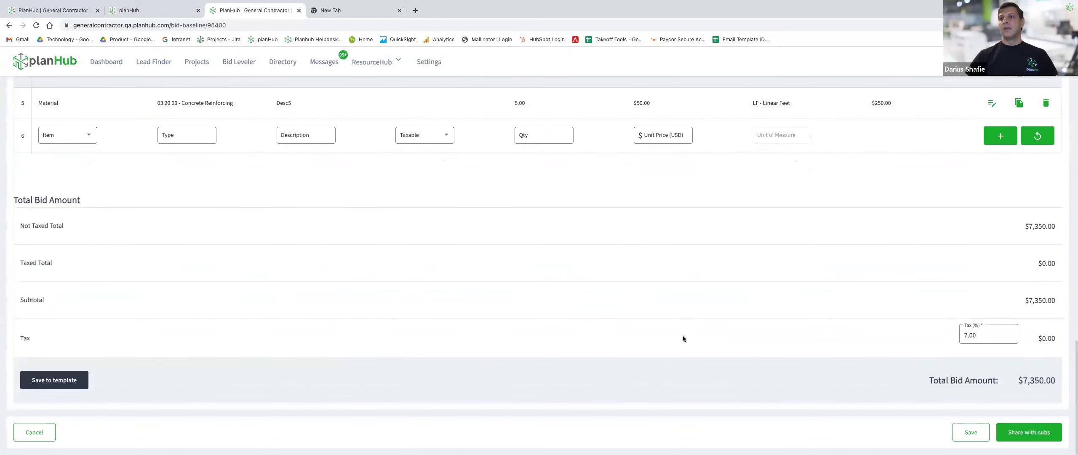
click(976, 434)
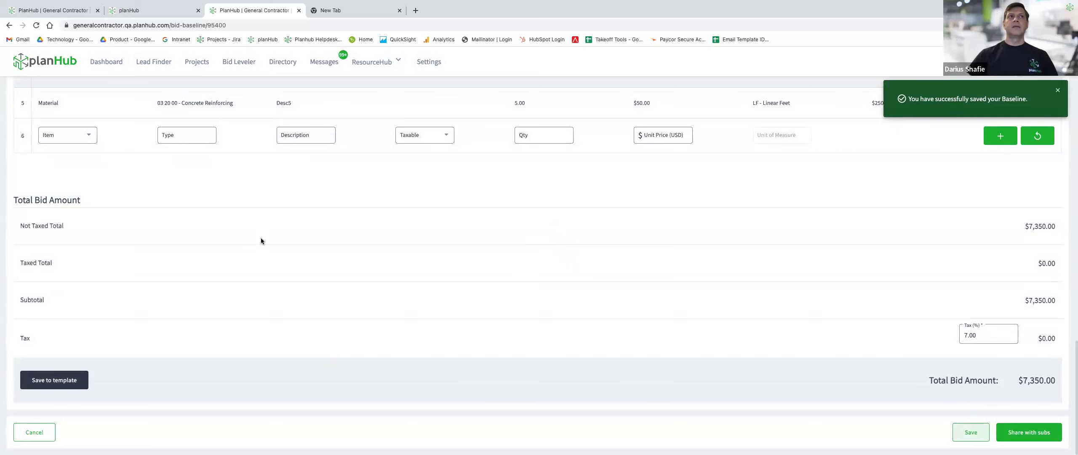
click(146, 17)
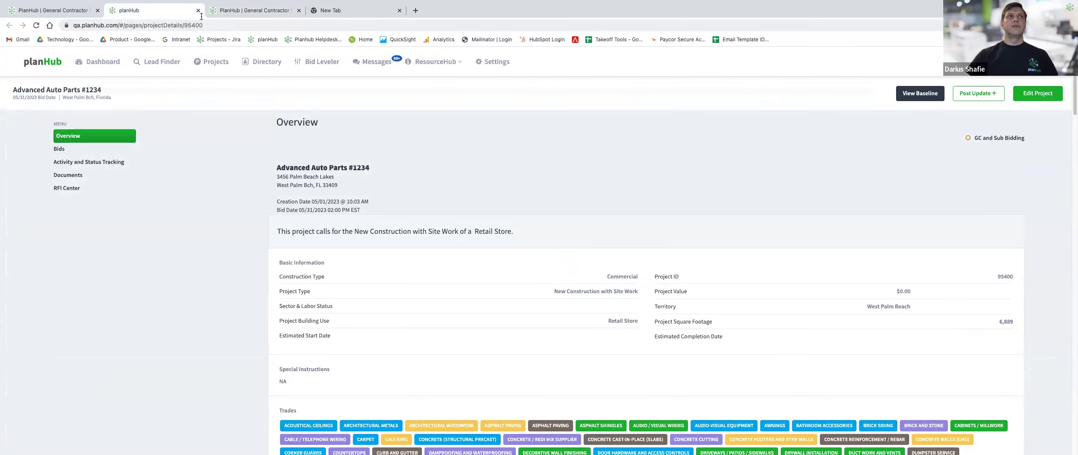
click(253, 10)
In Bid Leveler, compare Finishes (Labor), Metals, Masonry and Concrete baselines against their bids.
click(239, 62)
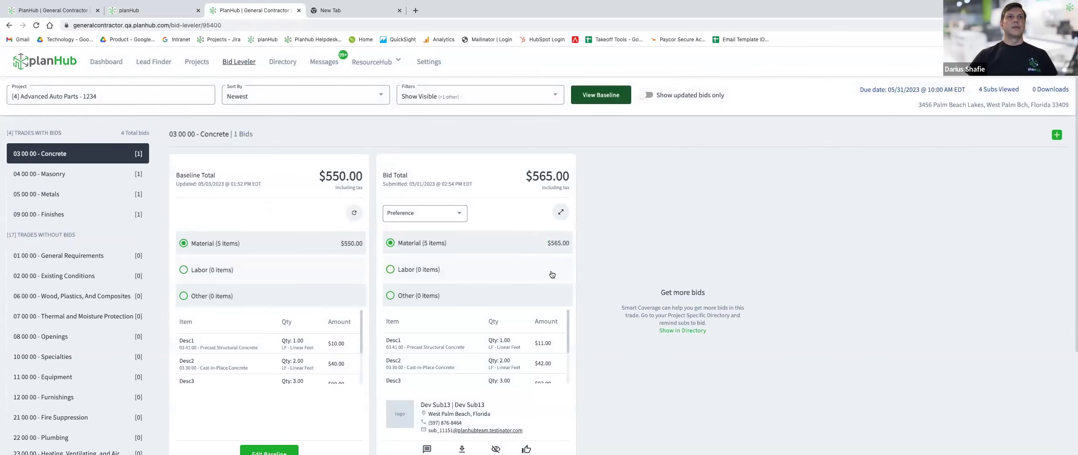
scroll(641, 233, down, 1)
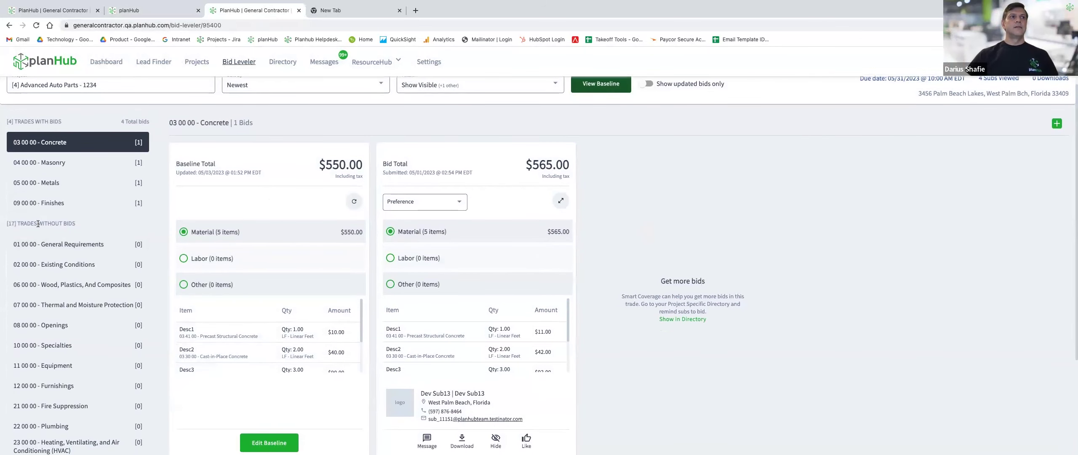
click(80, 203)
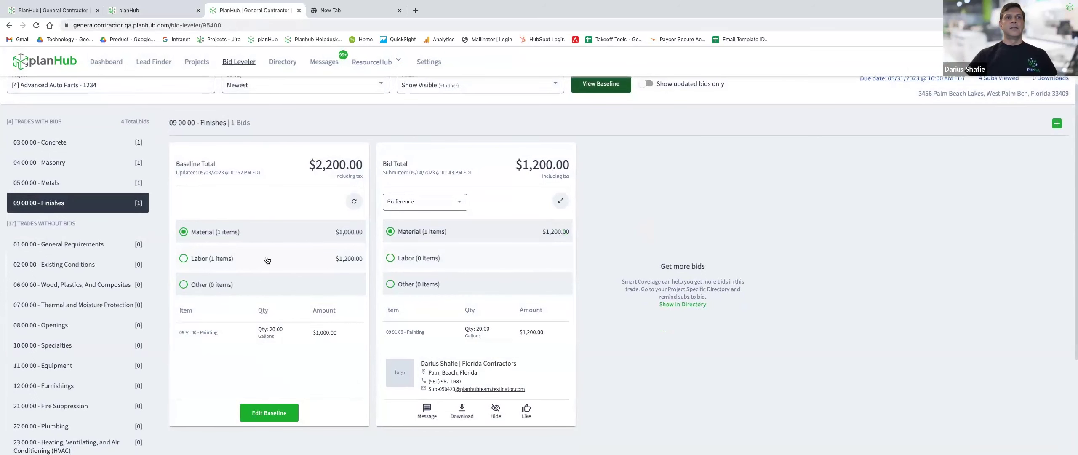
click(223, 262)
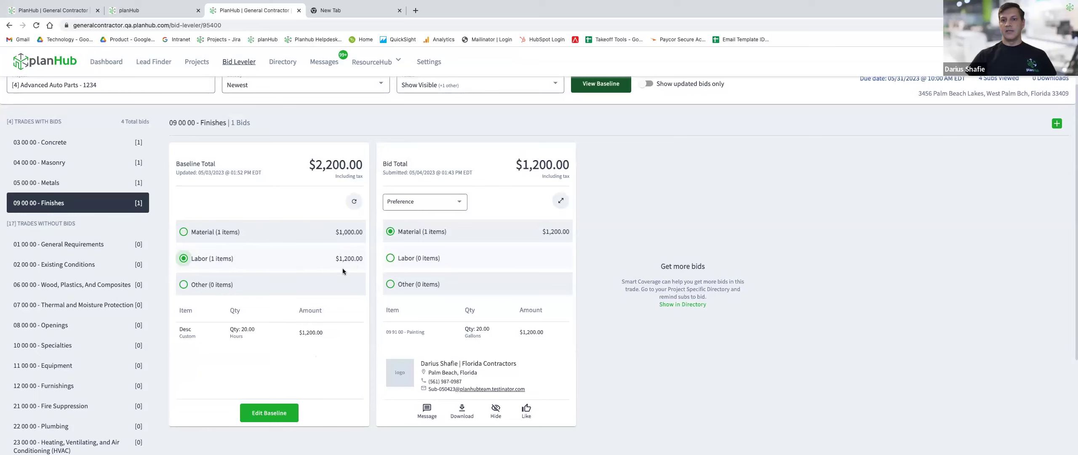
click(57, 177)
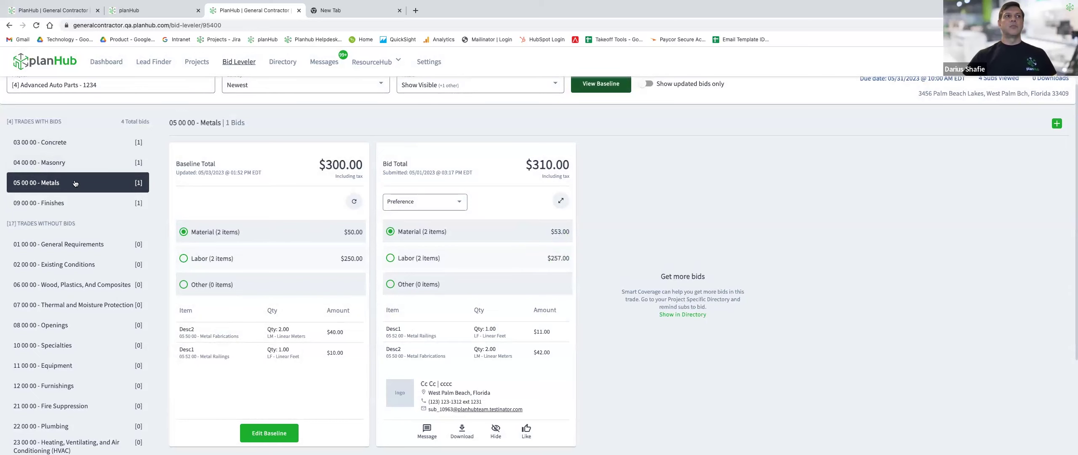
scroll(268, 155, down, 1)
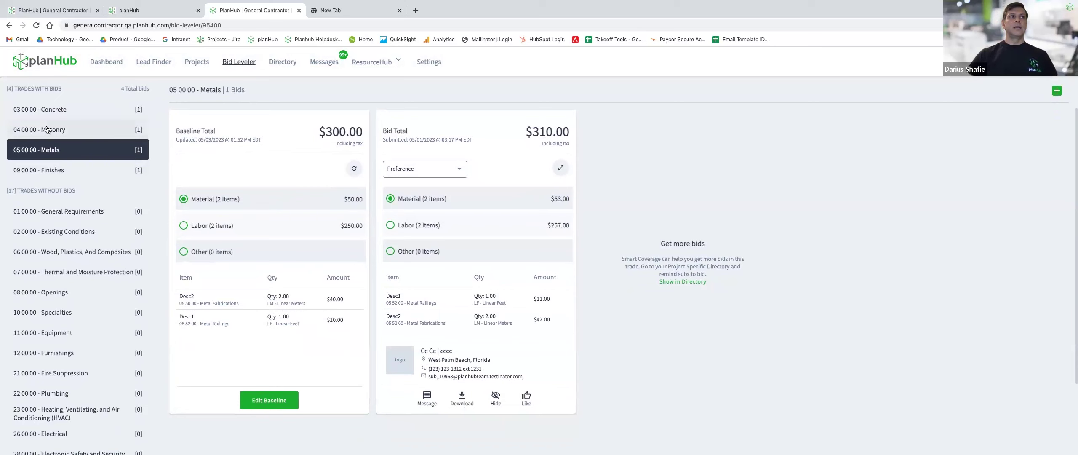
click(51, 131)
click(43, 111)
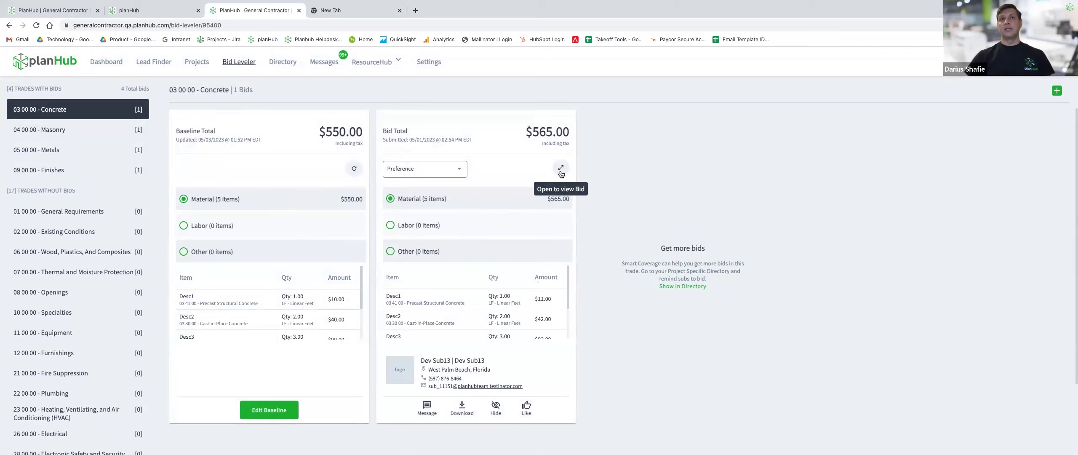
Review the sub's $565.00 Concrete bid in detail, then close that view.
click(562, 171)
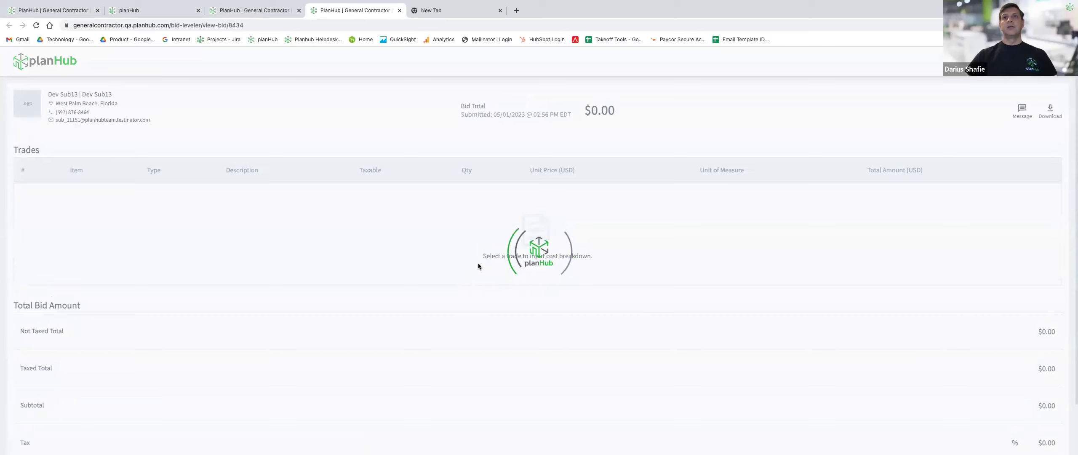
scroll(478, 261, down, 3)
scroll(478, 262, up, 3)
scroll(478, 262, down, 2)
scroll(479, 262, down, 1)
scroll(479, 262, up, 3)
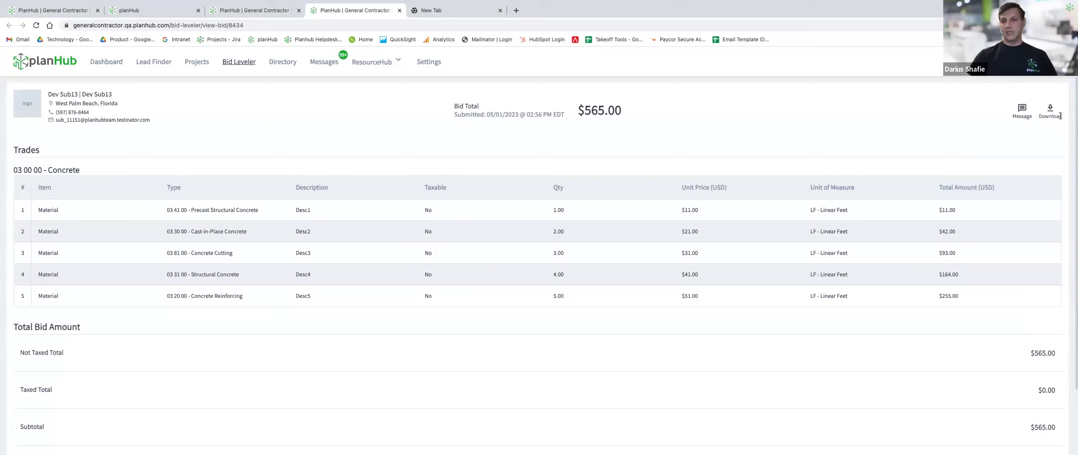
click(400, 10)
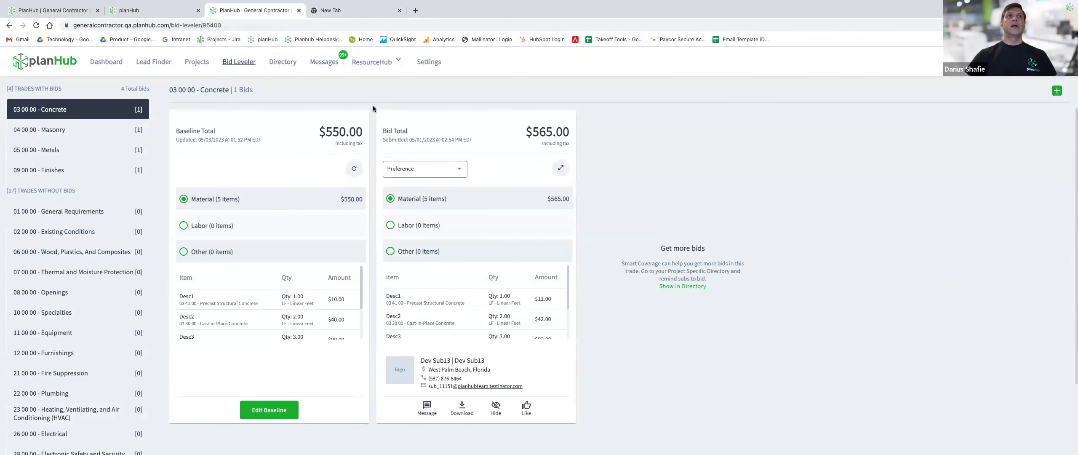
Switch the Bid Leveler project to [0] Advanced Auto Parts - 2345.
scroll(270, 107, up, 1)
click(136, 98)
key(ctrl+a)
key(BackSpace)
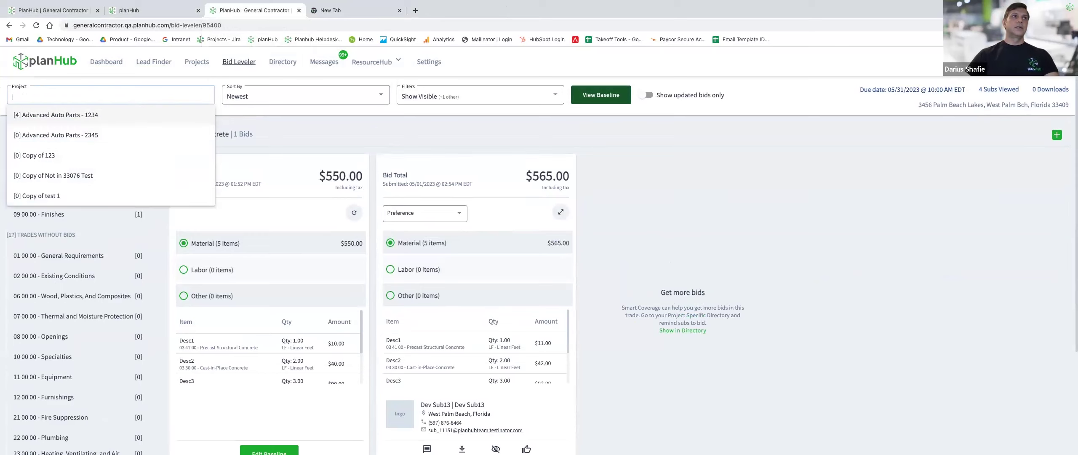
click(84, 137)
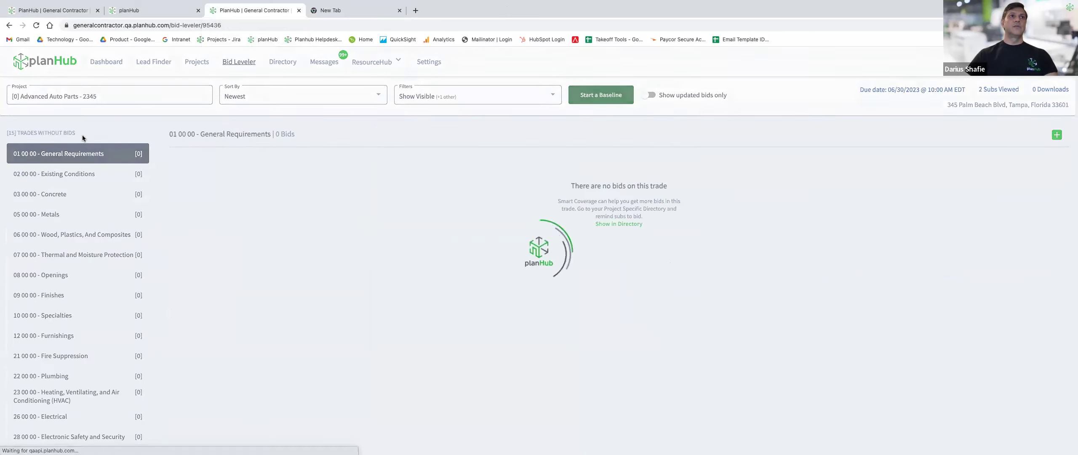
View the Existing Conditions, Concrete and Metals trades, then start a new baseline.
click(64, 175)
click(61, 194)
click(60, 216)
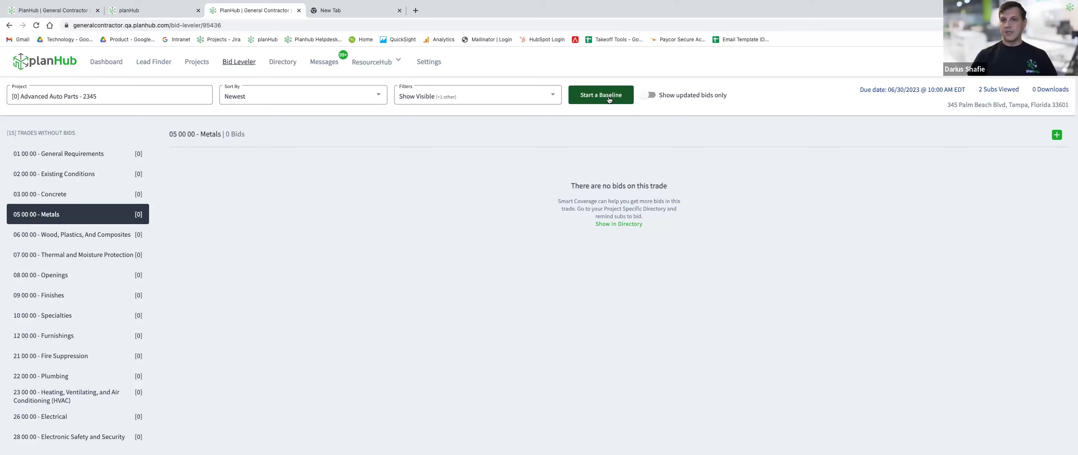
click(609, 100)
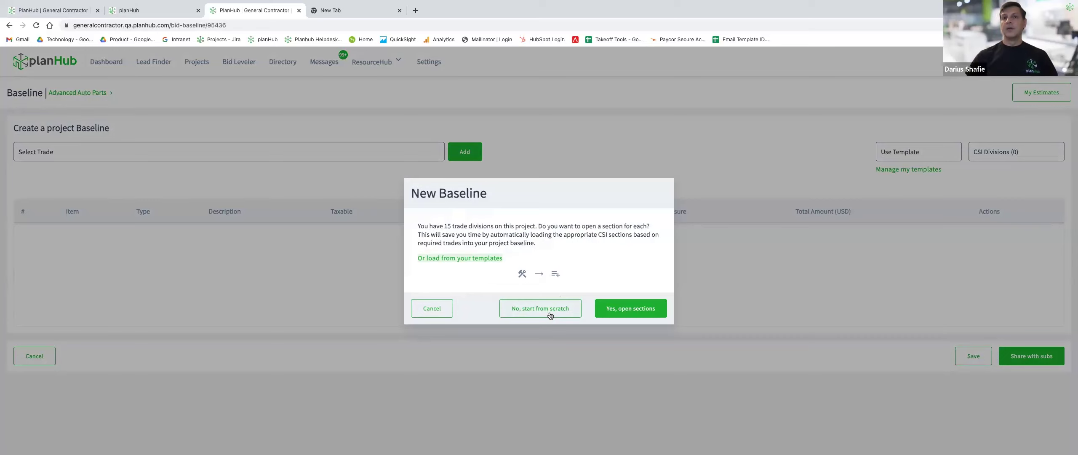
Open sections for all 15 trade divisions and scroll through the generated sections like Electrical and Plumbing.
click(658, 312)
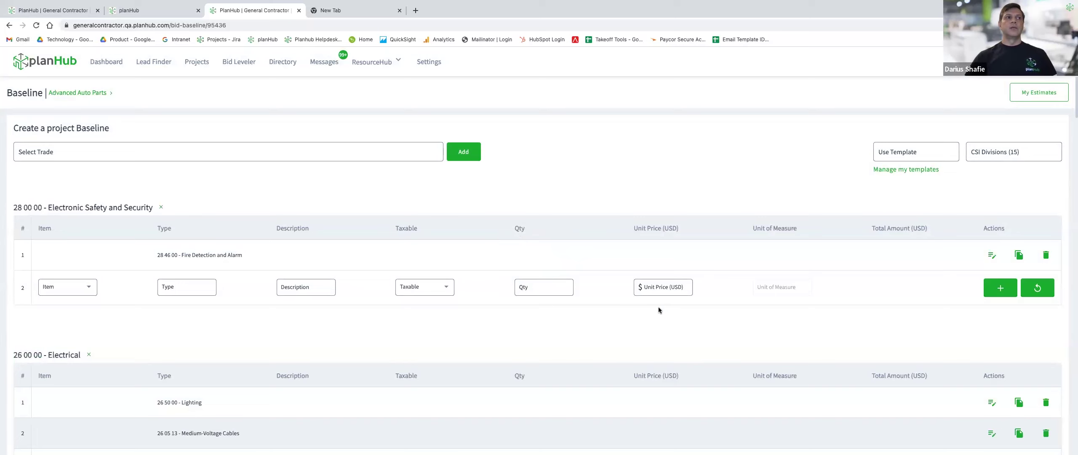
scroll(390, 344, down, 8)
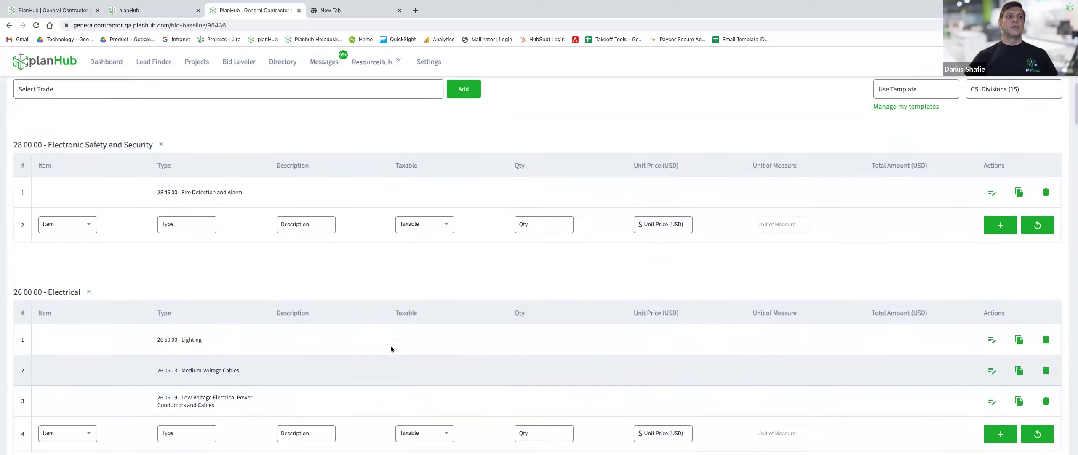
scroll(390, 345, down, 6)
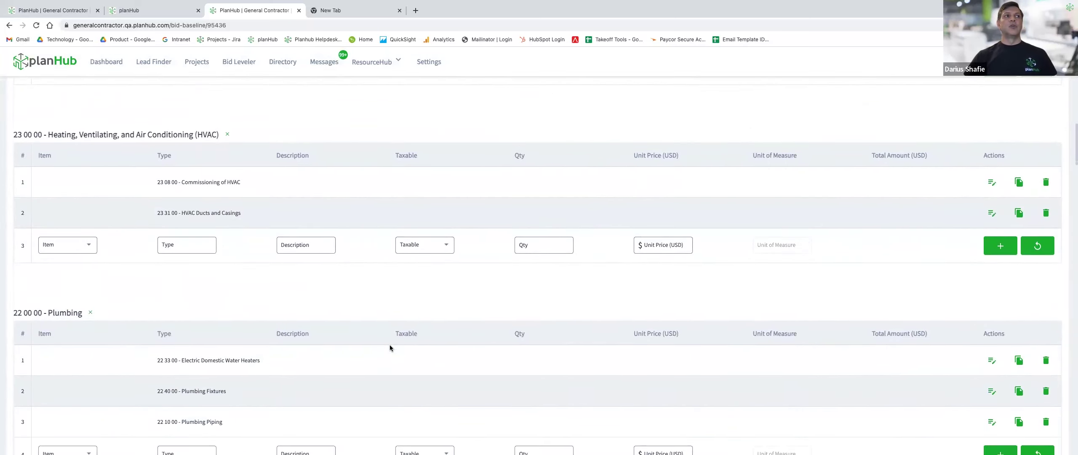
scroll(389, 347, up, 4)
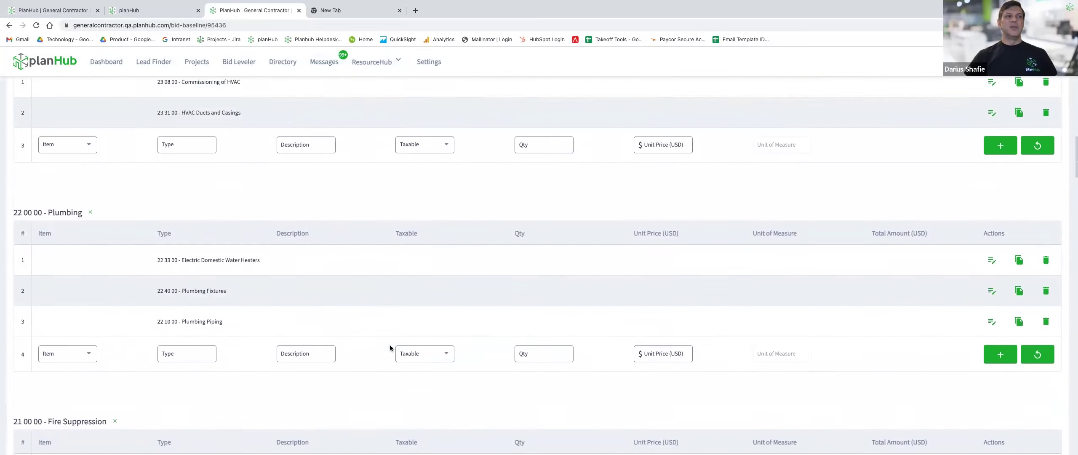
scroll(389, 344, up, 10)
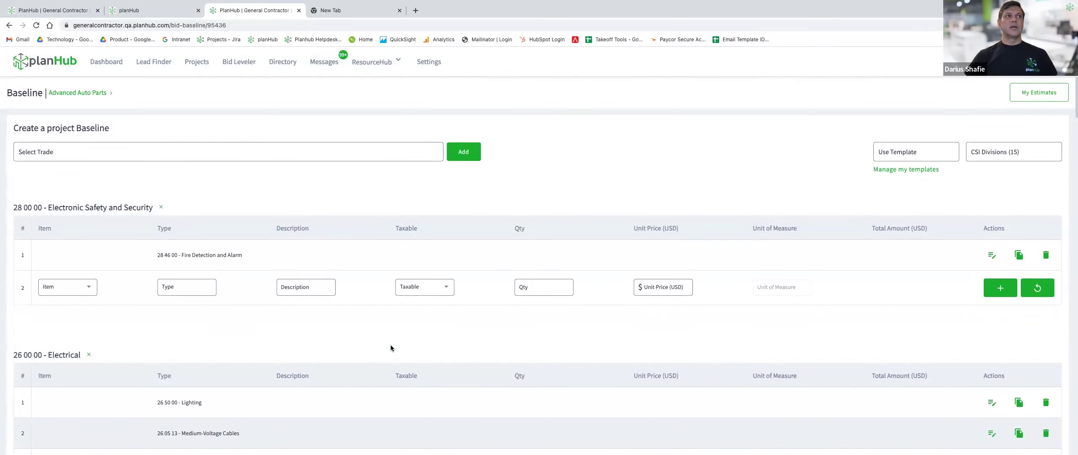
scroll(391, 348, down, 8)
scroll(390, 345, down, 5)
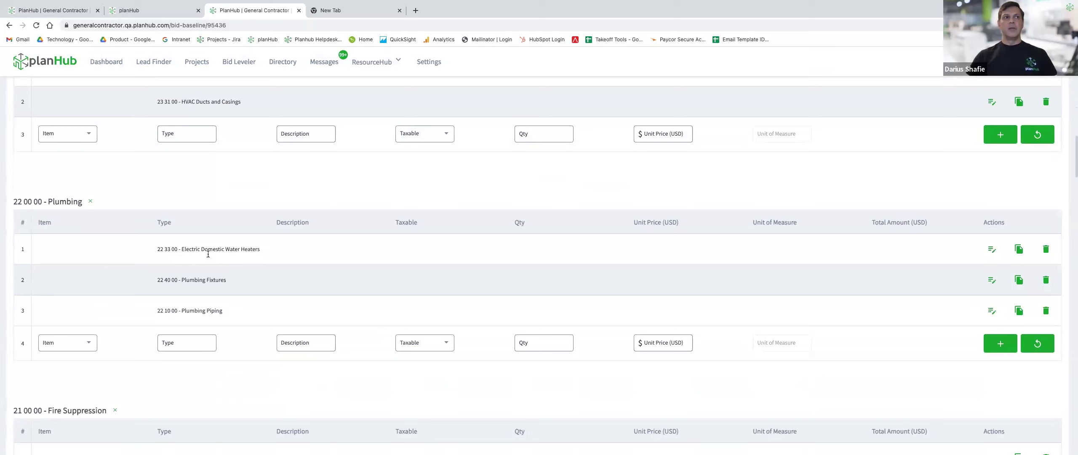
scroll(216, 312, down, 9)
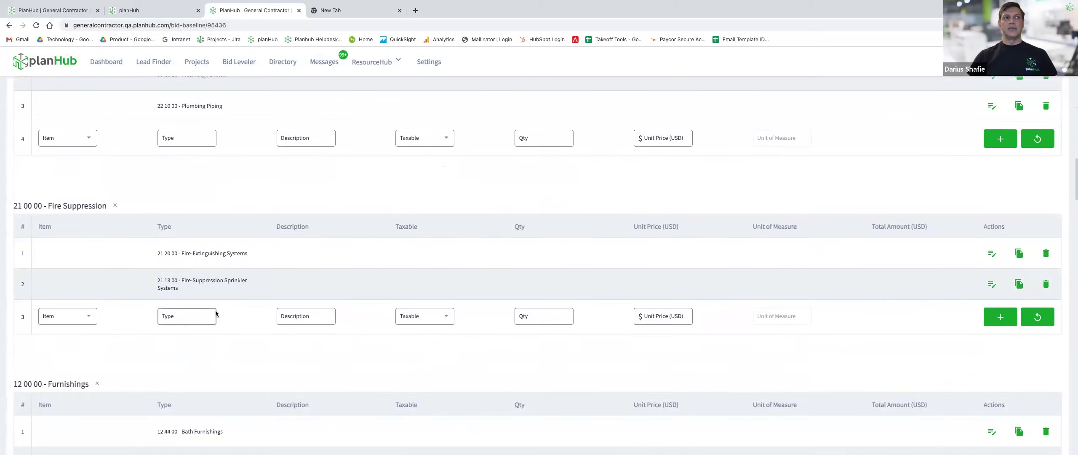
scroll(216, 310, down, 8)
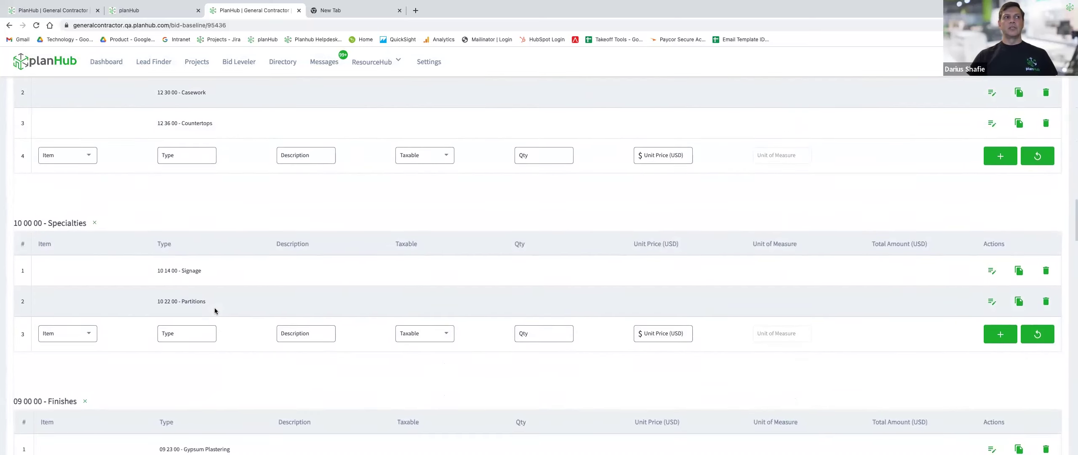
scroll(215, 311, down, 9)
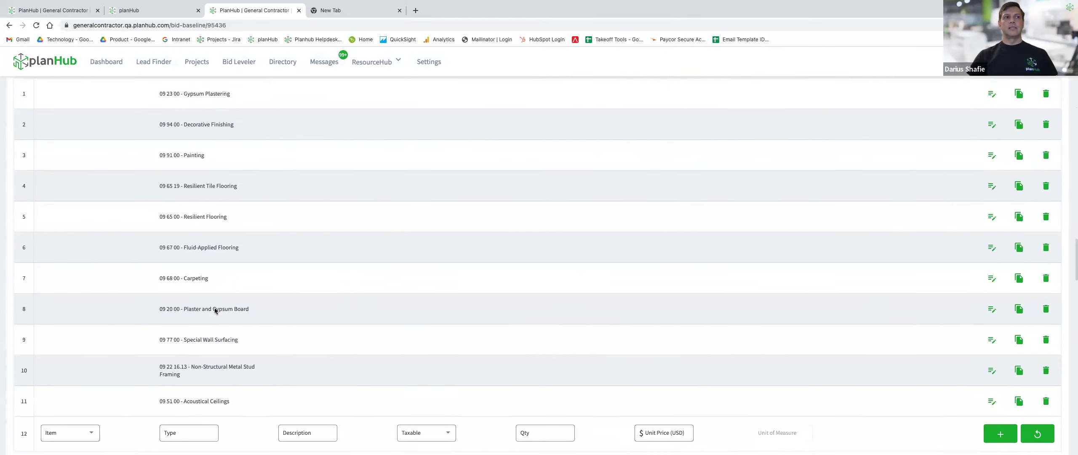
scroll(215, 311, up, 20)
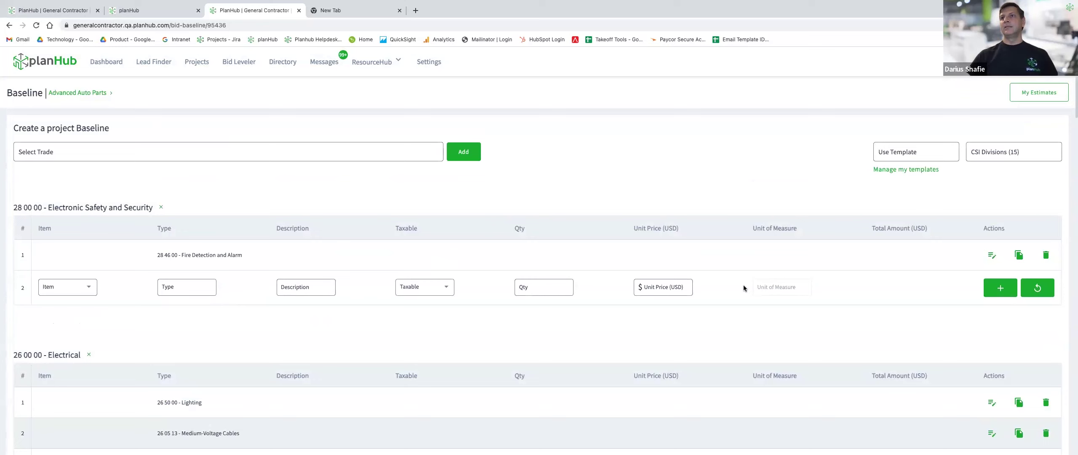
click(1004, 156)
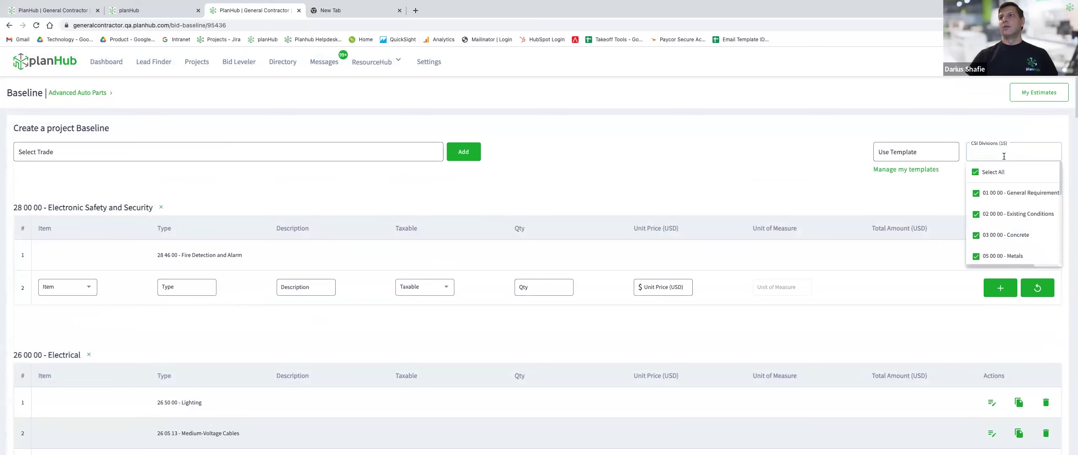
Filter the CSI divisions to 09 00 00 - Finishes only and review its types.
click(987, 180)
scroll(1003, 210, down, 3)
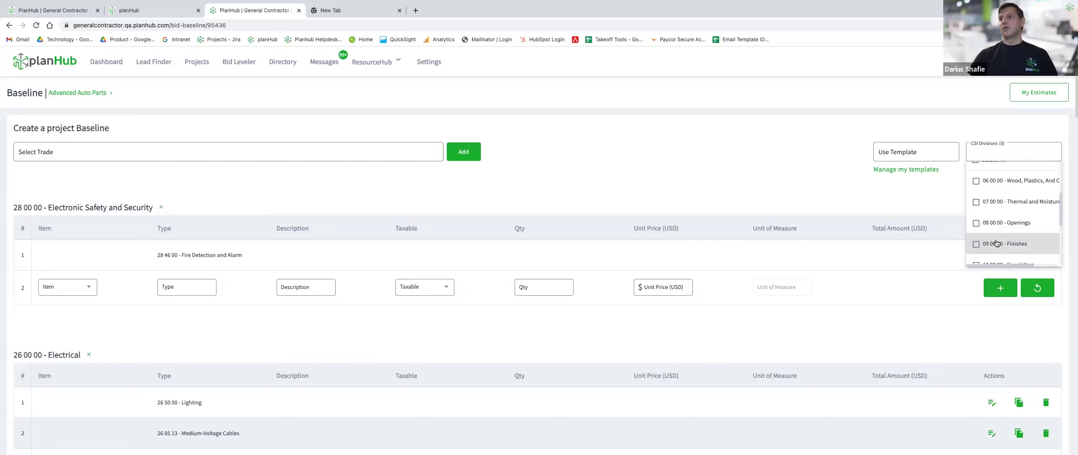
click(976, 244)
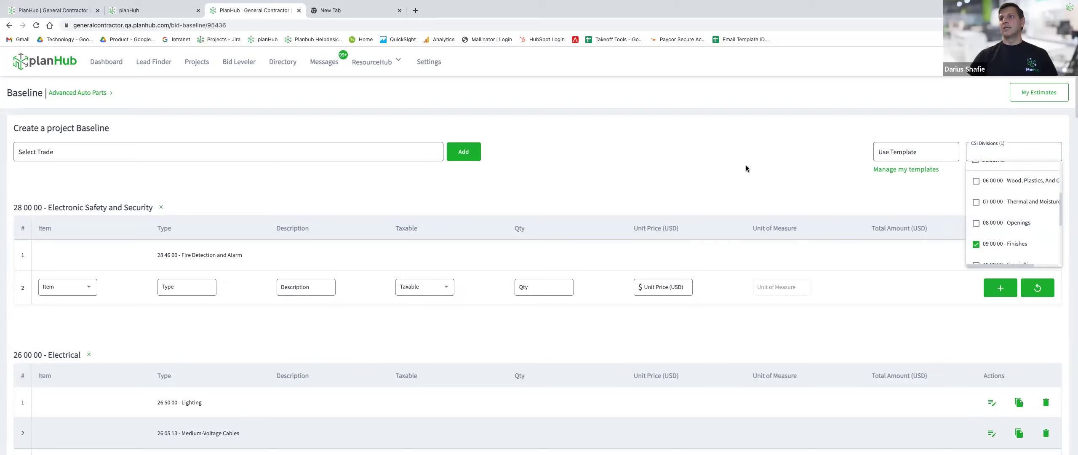
click(746, 168)
scroll(645, 236, down, 6)
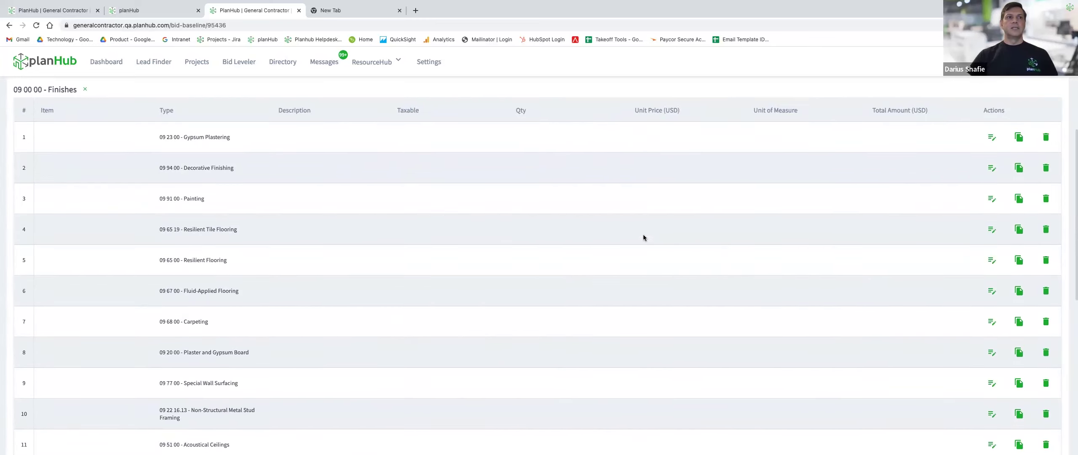
scroll(642, 237, down, 2)
scroll(643, 237, up, 7)
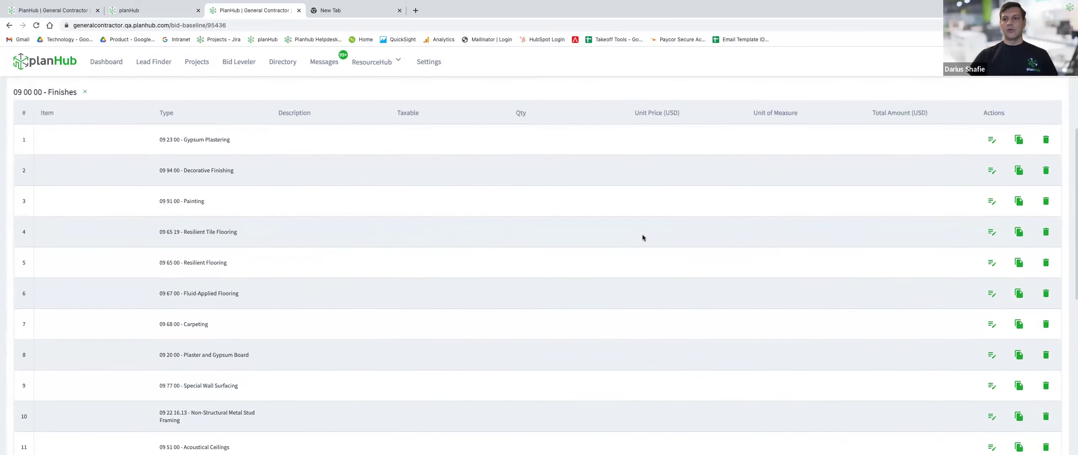
scroll(642, 237, up, 2)
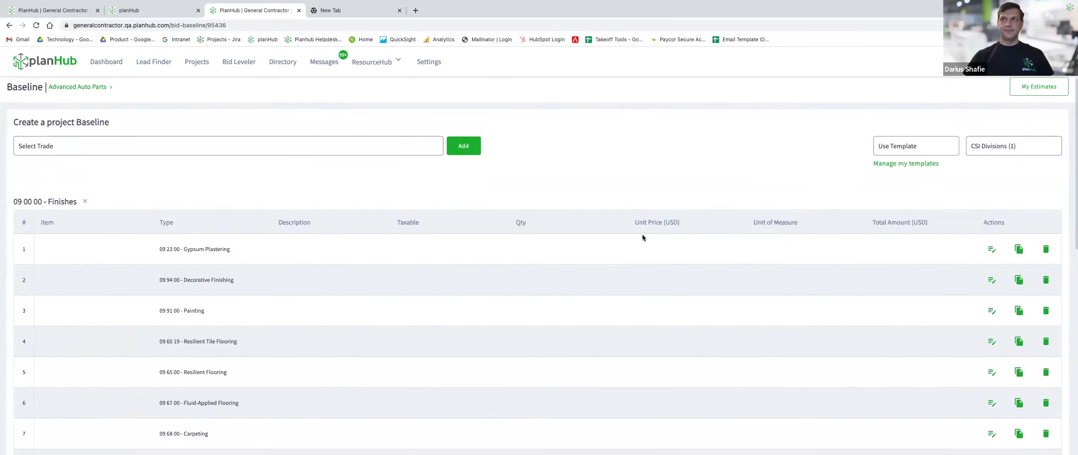
scroll(642, 237, down, 1)
scroll(903, 245, down, 1)
scroll(903, 244, down, 2)
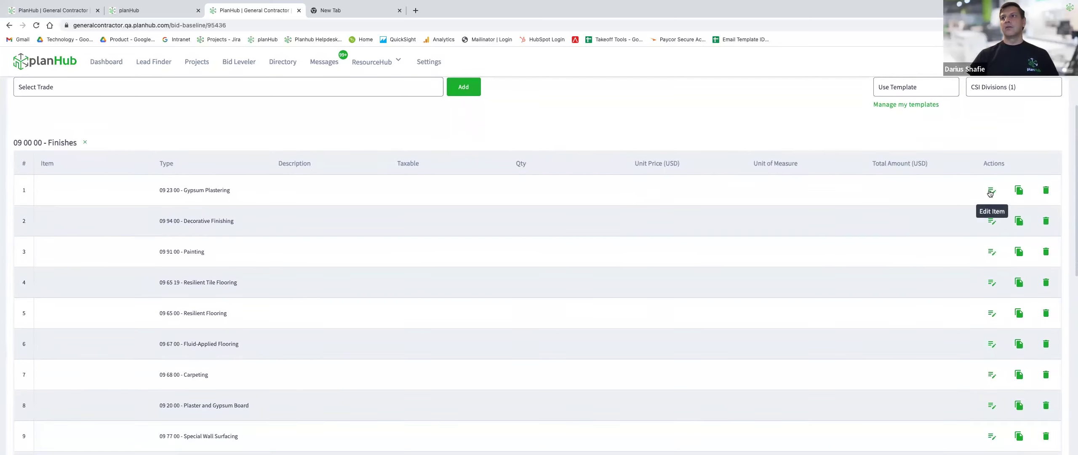
Set the Gypsum Plastering line to Material, not taxable, quantity 4, unit price 10, SF.
click(991, 192)
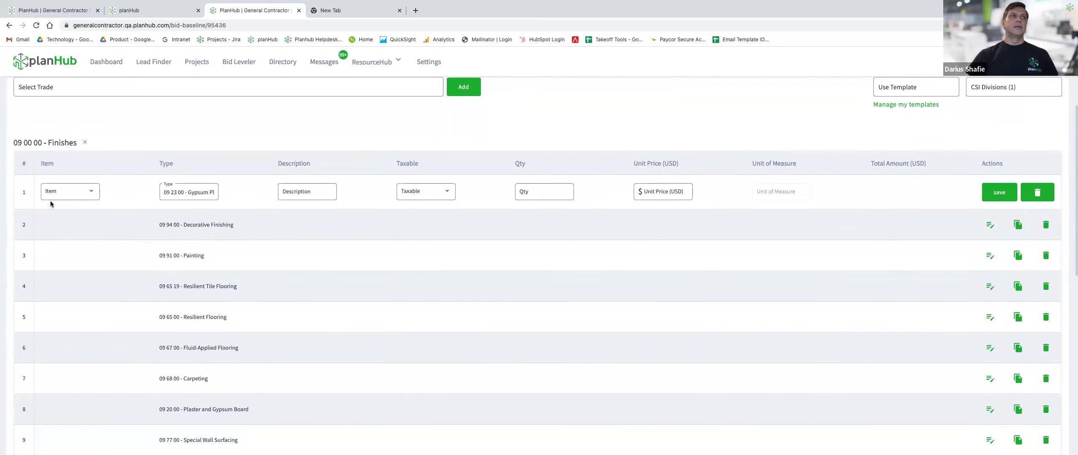
click(81, 192)
click(67, 209)
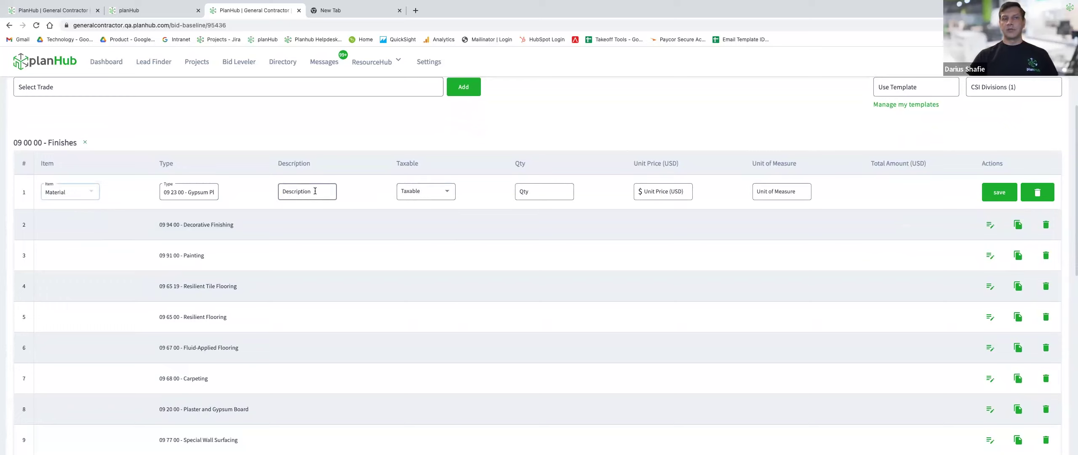
click(419, 195)
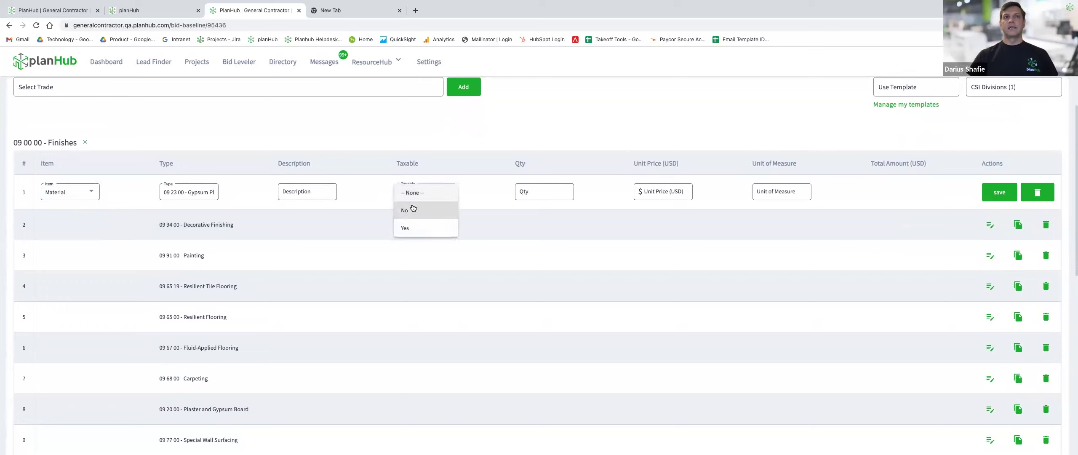
click(413, 210)
click(535, 195)
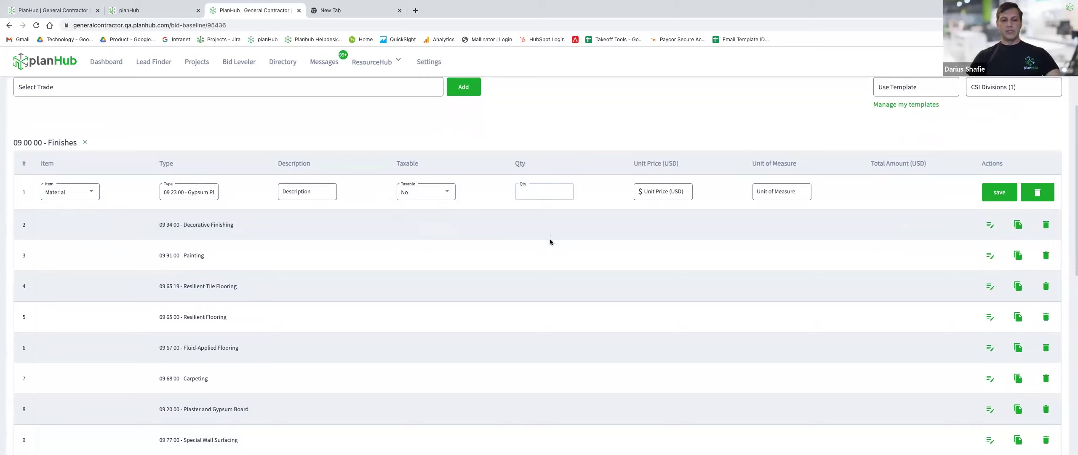
text(40)
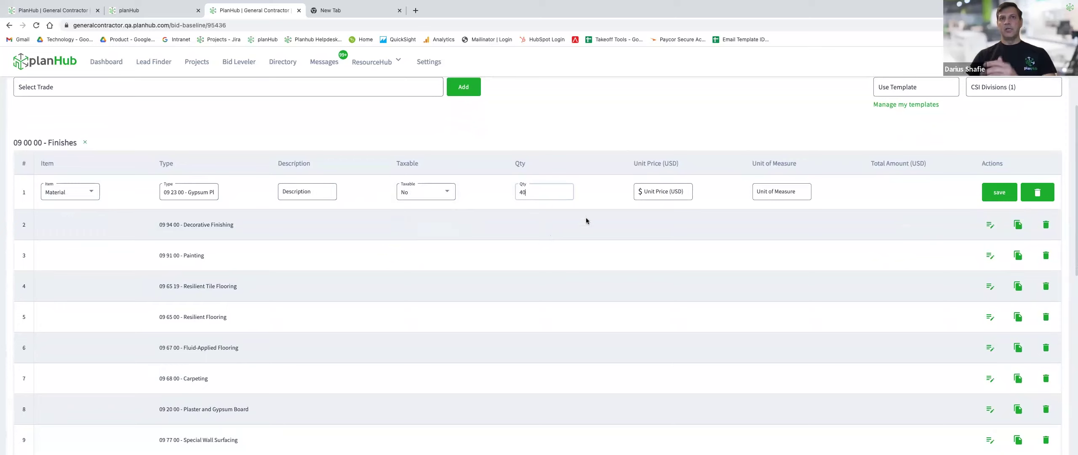
click(664, 192)
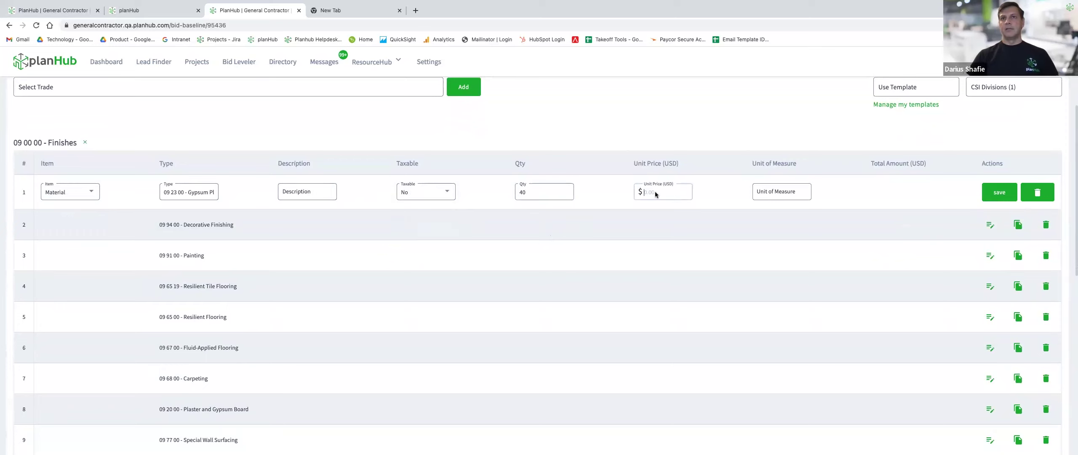
text(10)
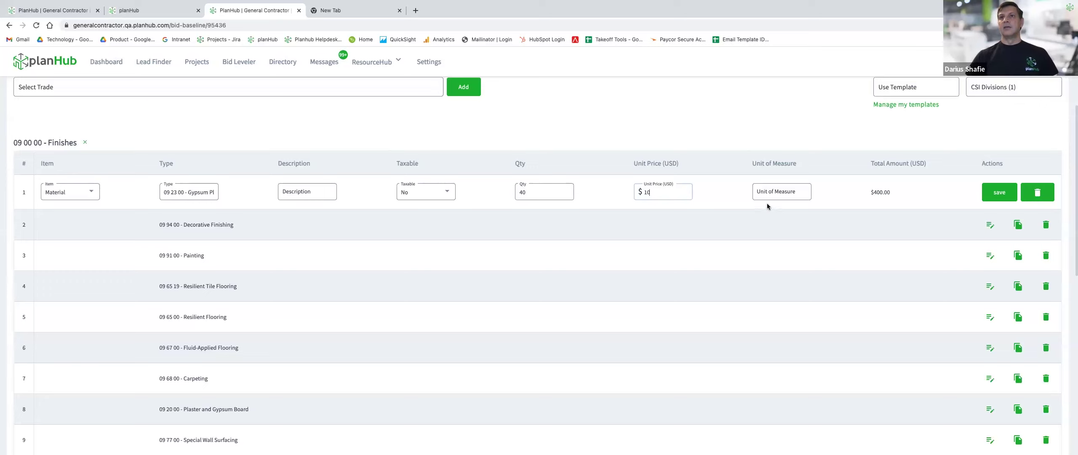
click(768, 195)
scroll(799, 245, down, 4)
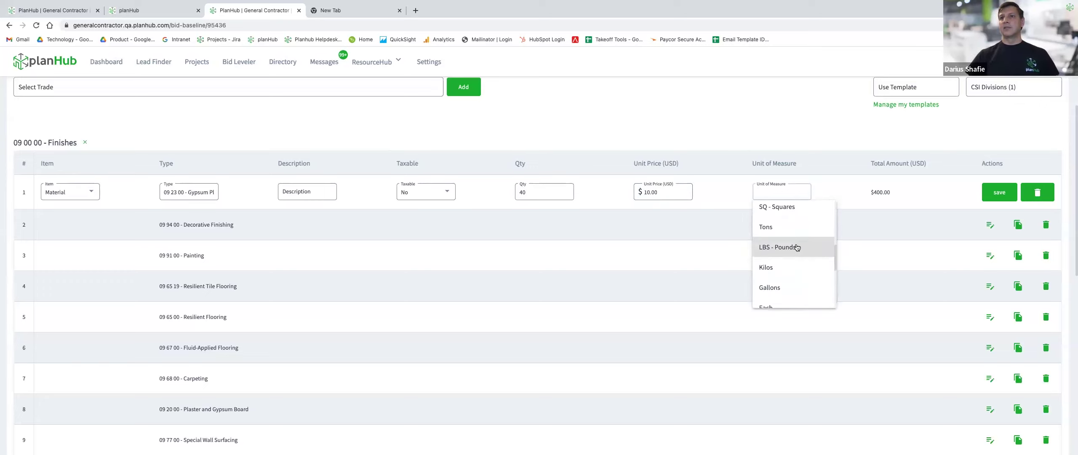
scroll(791, 221, up, 3)
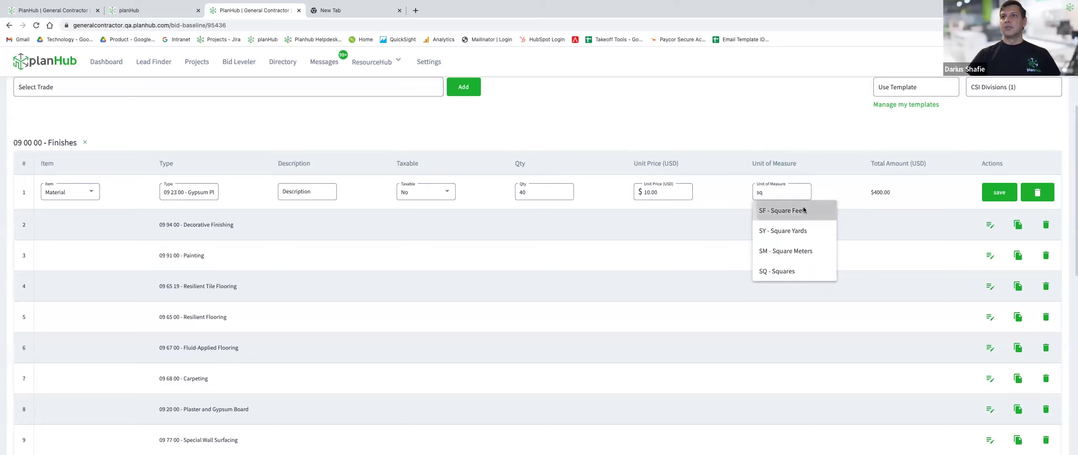
click(792, 208)
click(998, 191)
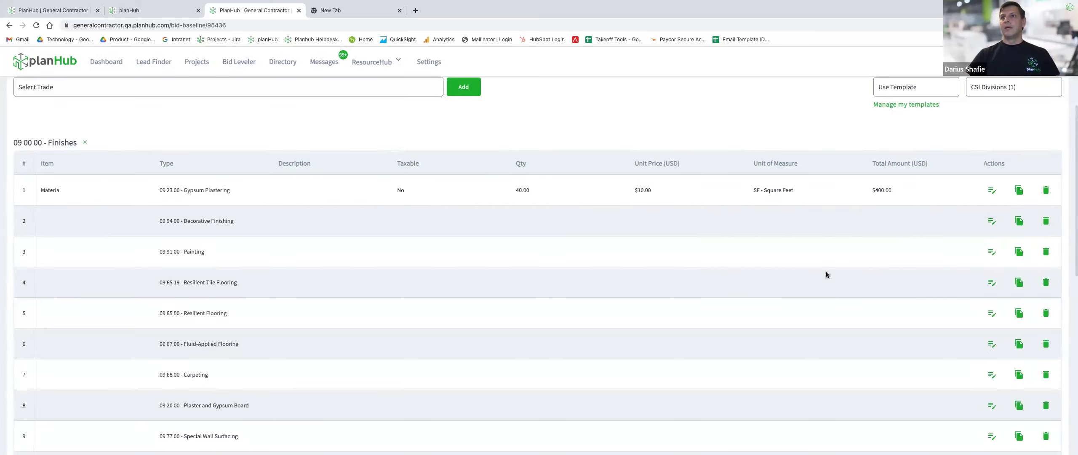
Save the $400.00 Finishes baseline and open Bid Leveler from the project overview.
scroll(826, 271, down, 10)
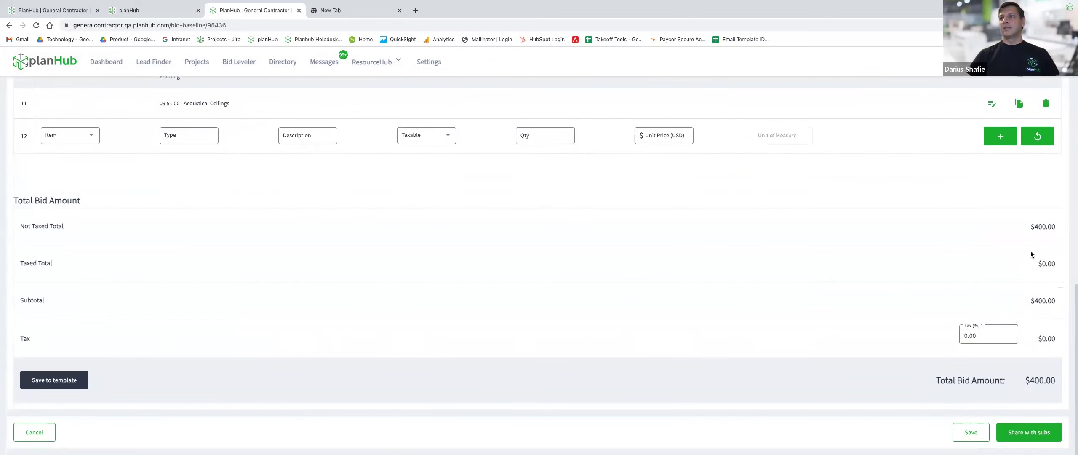
scroll(1049, 339, up, 1)
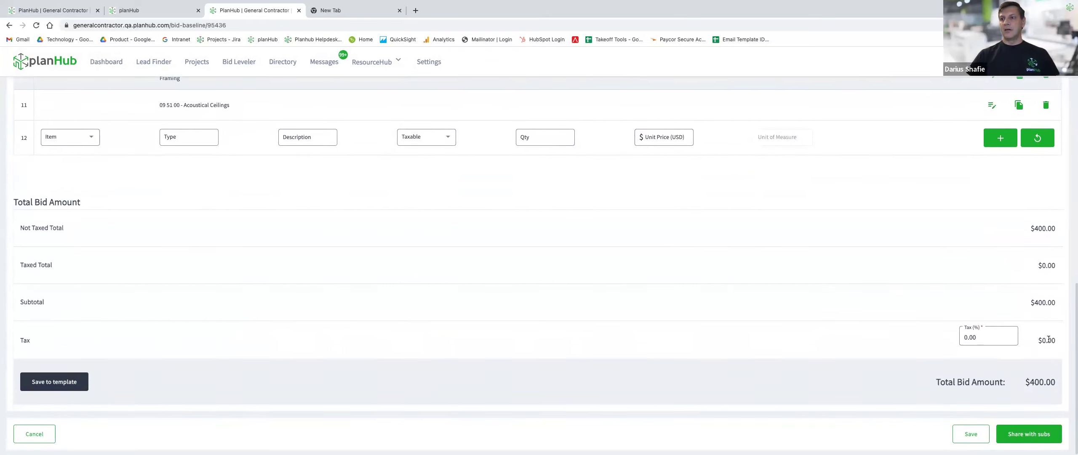
scroll(1049, 339, up, 2)
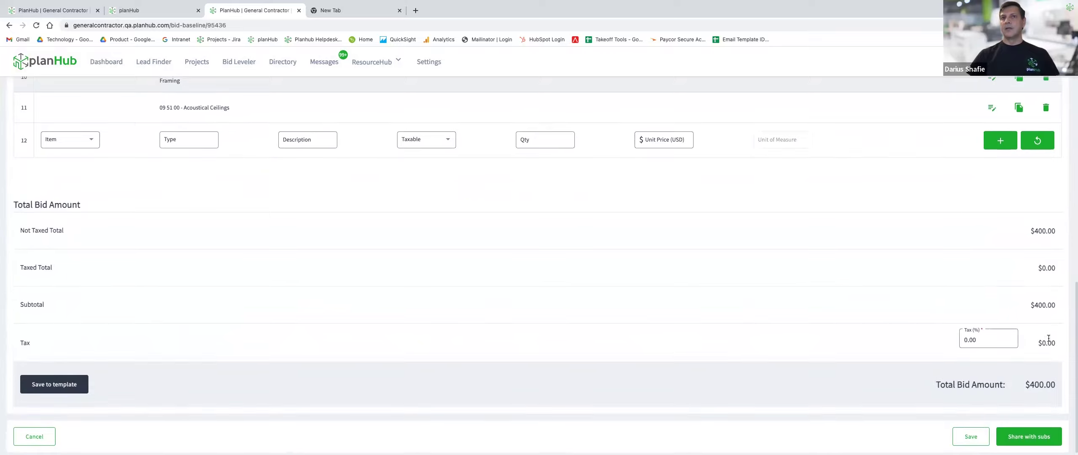
scroll(1049, 341, down, 2)
click(975, 436)
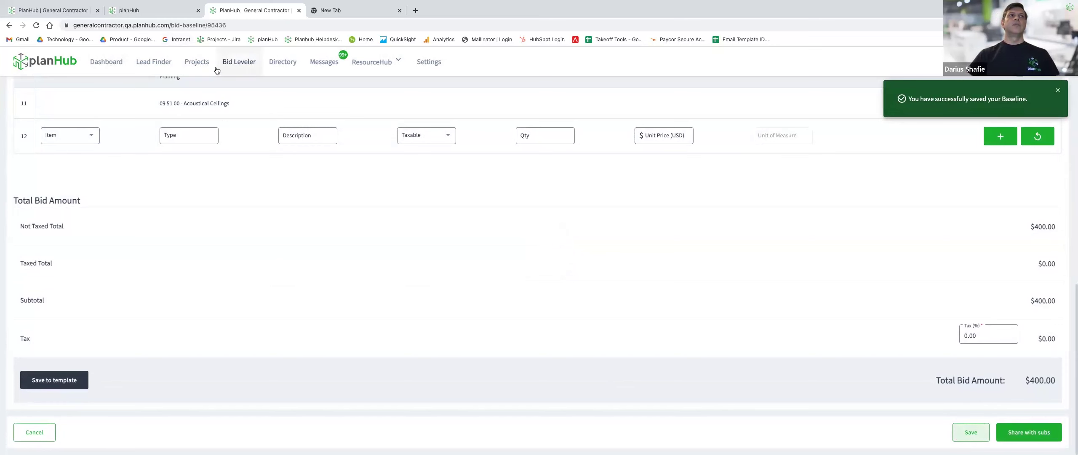
click(164, 11)
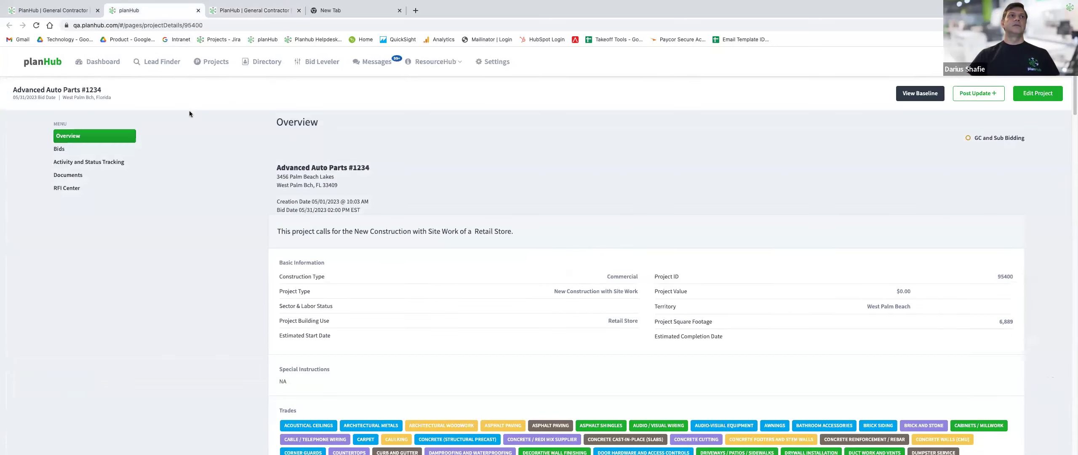
click(329, 63)
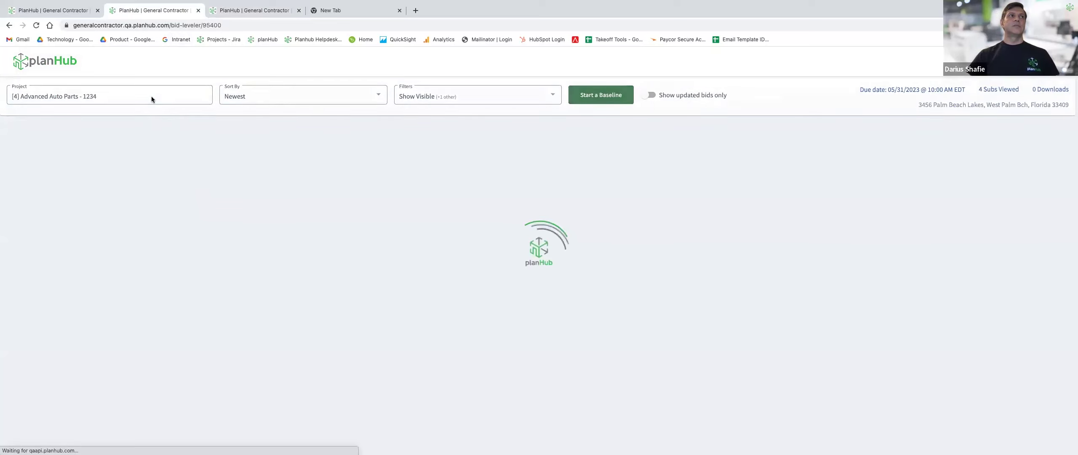
Switch Bid Leveler to the '[0] Advanced Auto Parts - 2345' project.
click(148, 97)
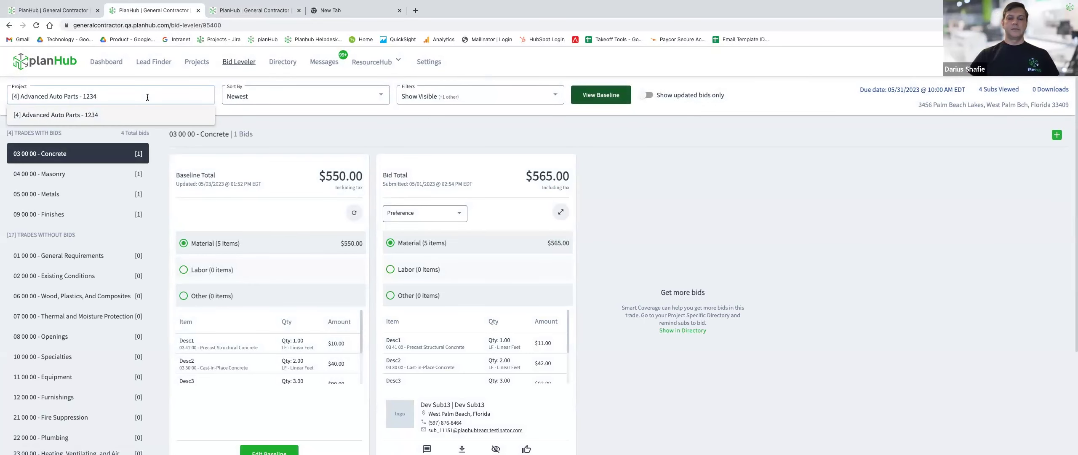
key(super+a)
key(BackSpace)
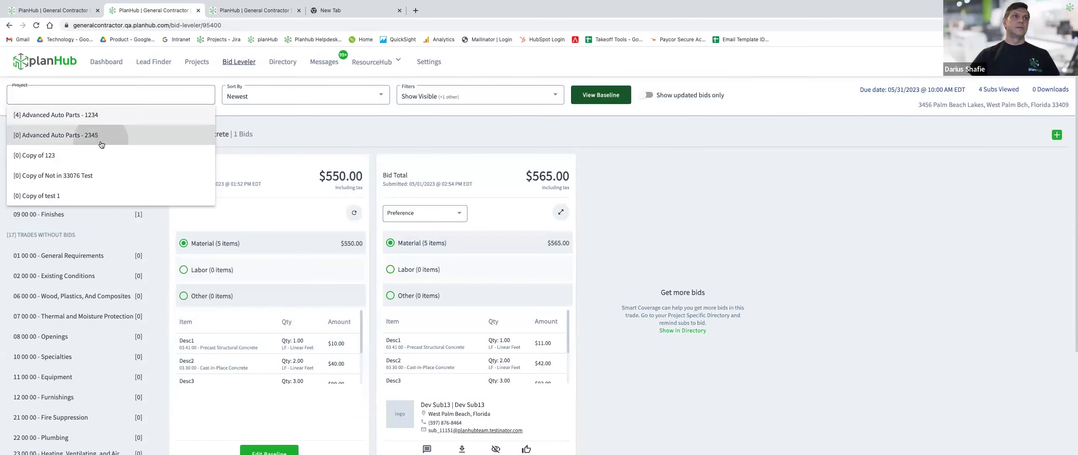
click(111, 135)
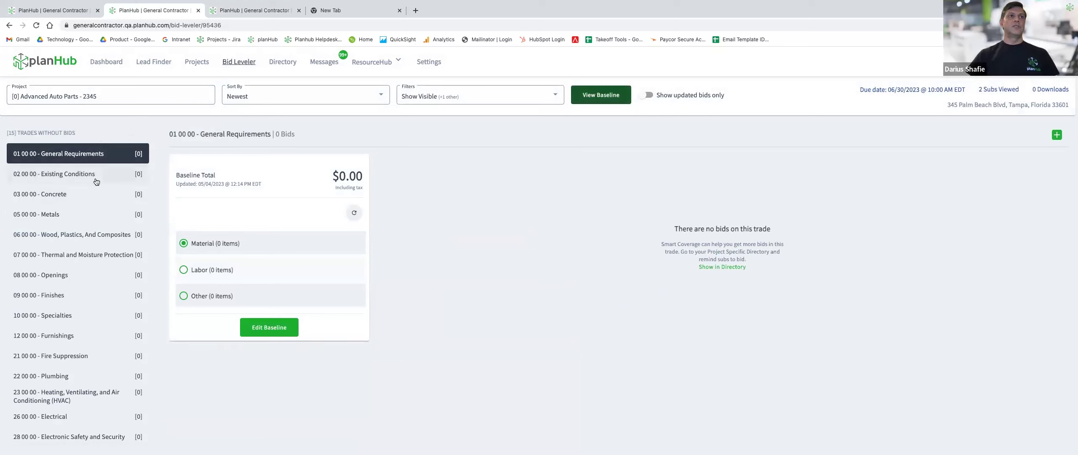
Check the trade baselines through to the $400.00 Finishes baseline and open it for editing.
click(97, 181)
click(92, 195)
click(90, 217)
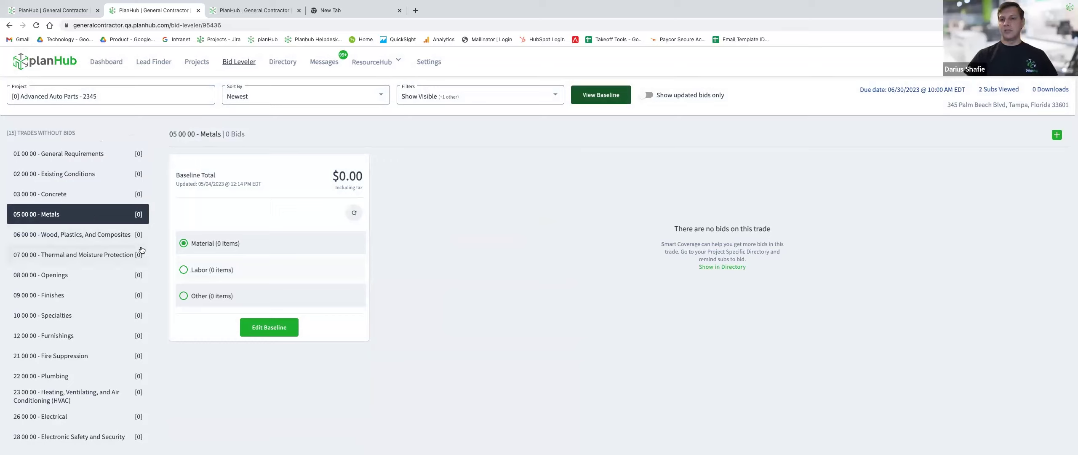
click(83, 295)
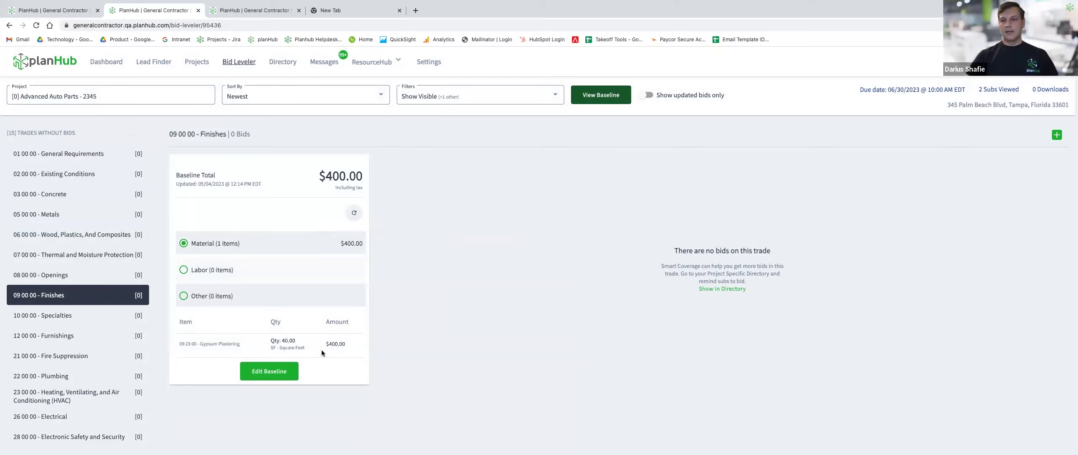
click(285, 379)
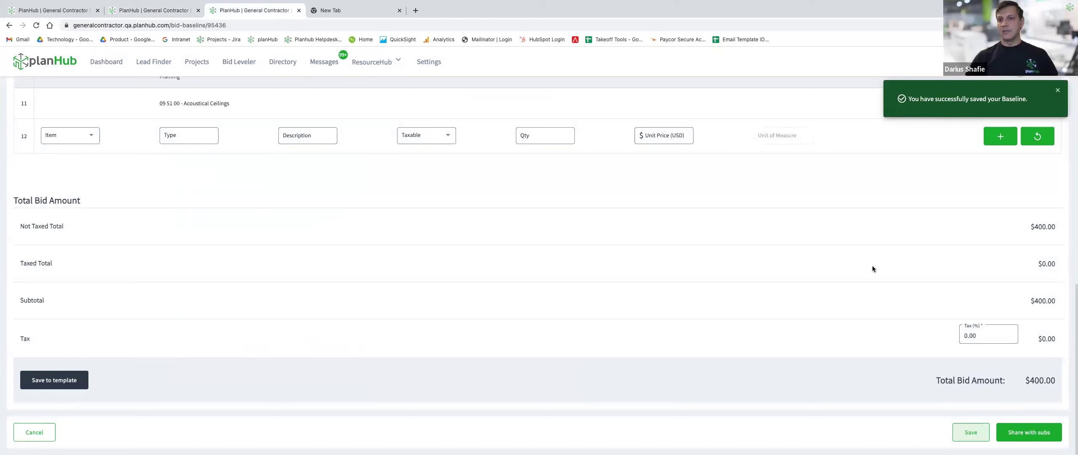
Share the baseline with the Autozone saved list and the second saved list instead of all ITB subs.
click(1026, 441)
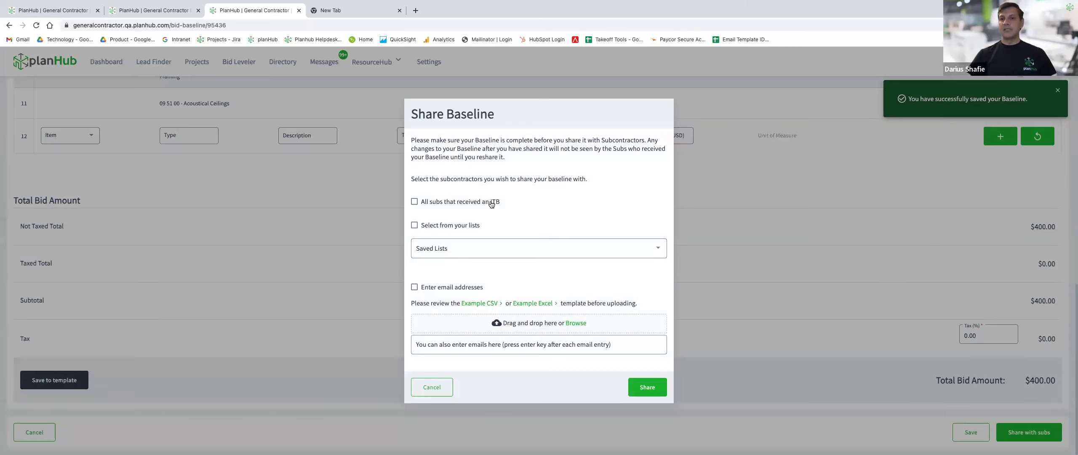
click(491, 203)
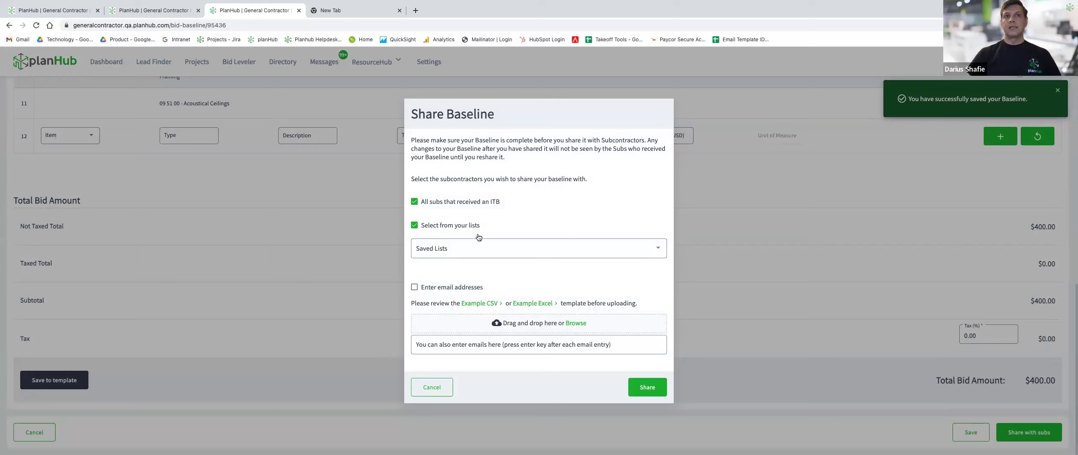
click(464, 226)
click(421, 206)
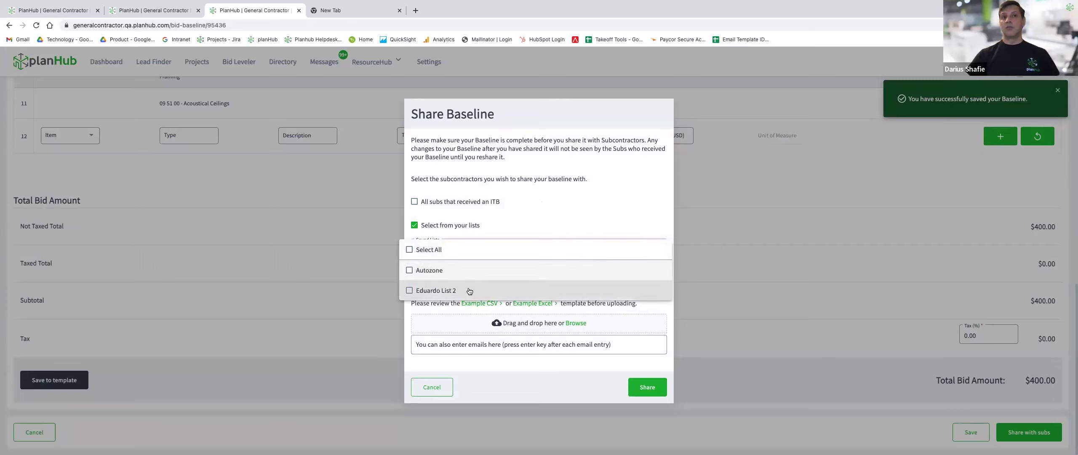
click(447, 271)
click(440, 291)
click(524, 211)
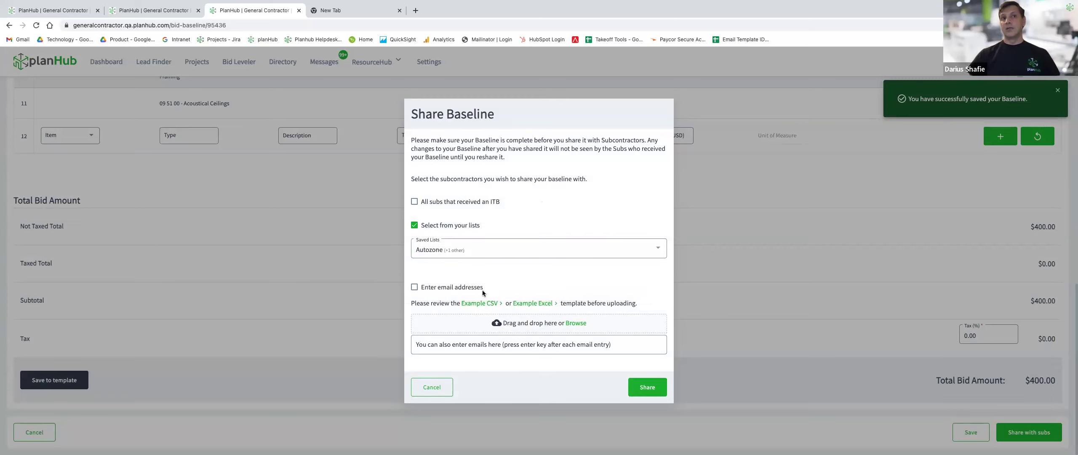
Add a subcontractor's e-mail address as a recipient and share the baseline.
click(450, 291)
click(488, 344)
key(Return)
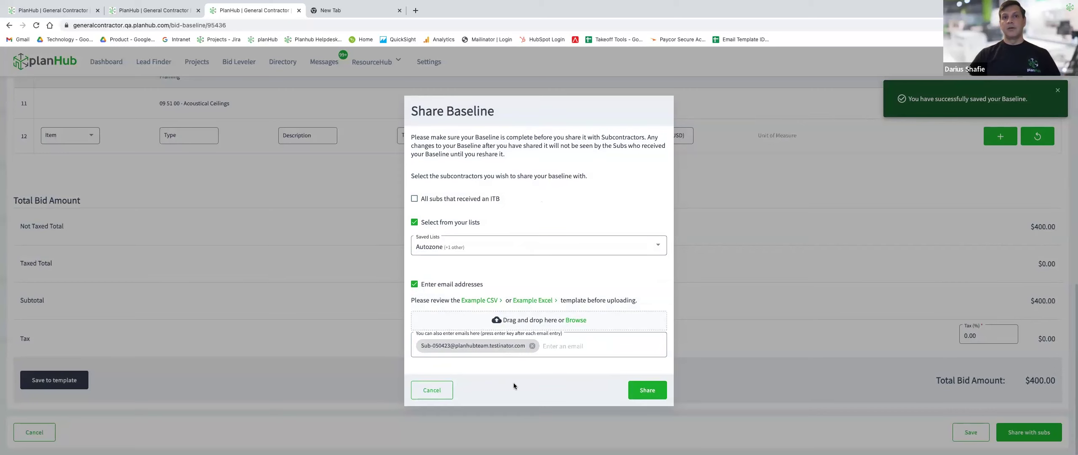
click(652, 396)
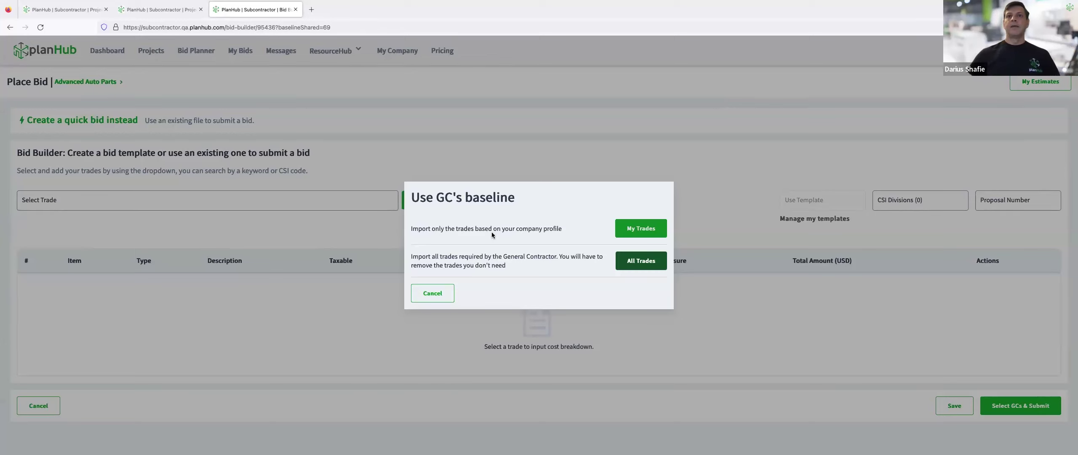
Import the GC's baseline for My Trades and review the 09 00 00 Finishes rows, including Gypsum Plastering at 40.00 SF.
click(648, 231)
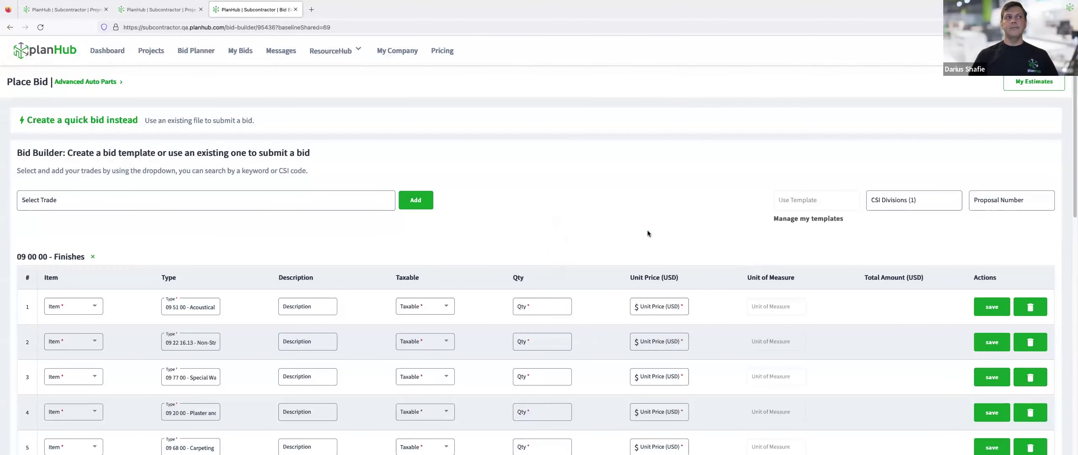
scroll(657, 195, down, 2)
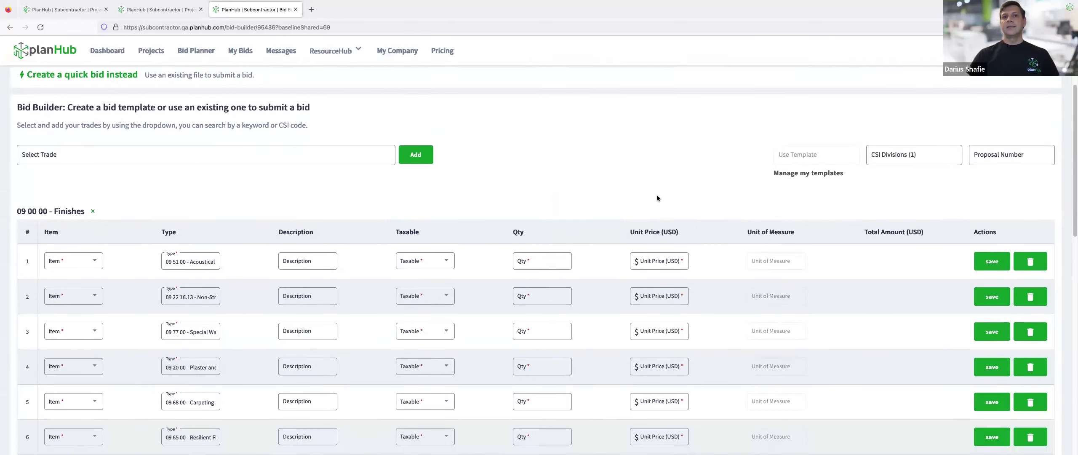
scroll(650, 188, down, 2)
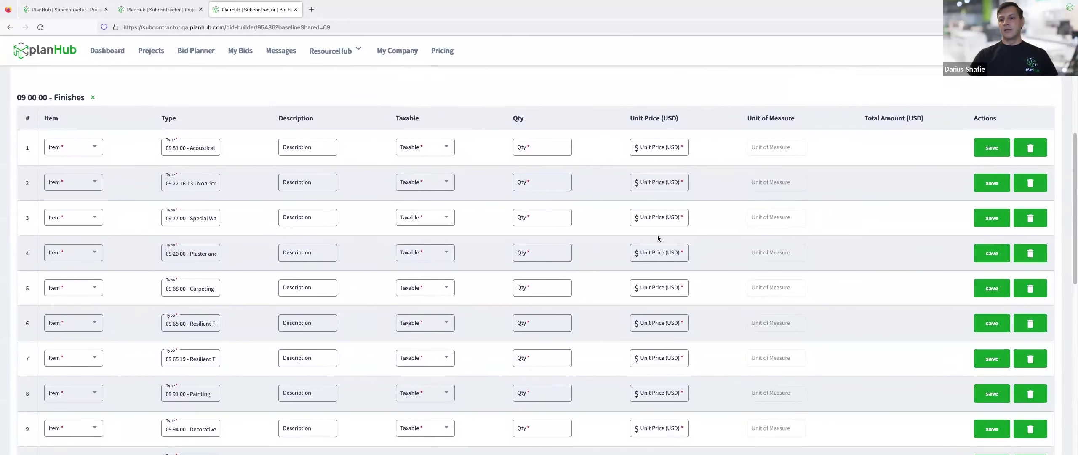
scroll(657, 235, up, 2)
scroll(652, 238, up, 1)
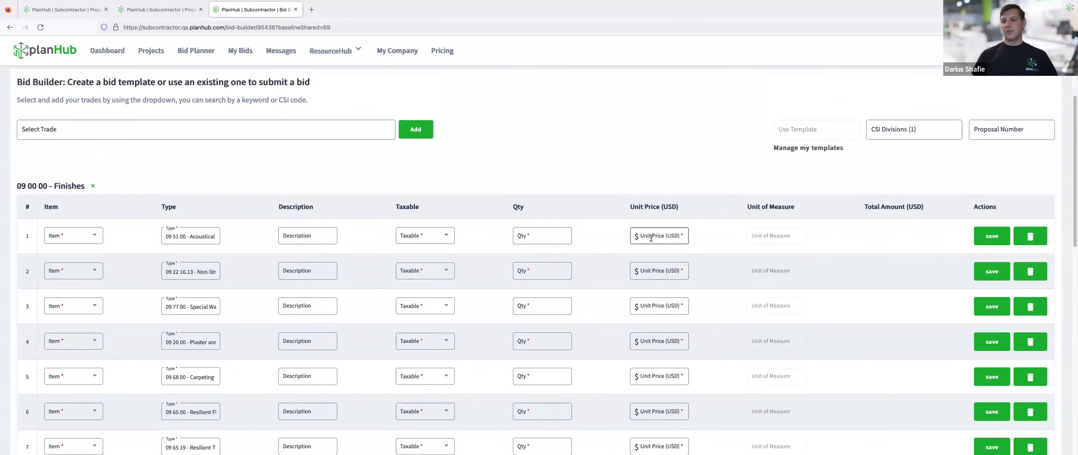
scroll(580, 263, down, 3)
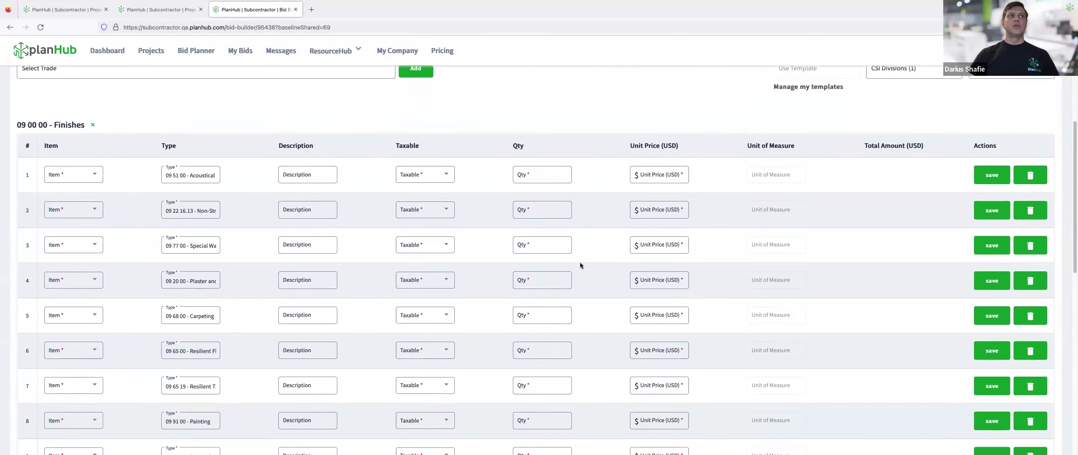
scroll(580, 262, down, 6)
scroll(581, 262, up, 7)
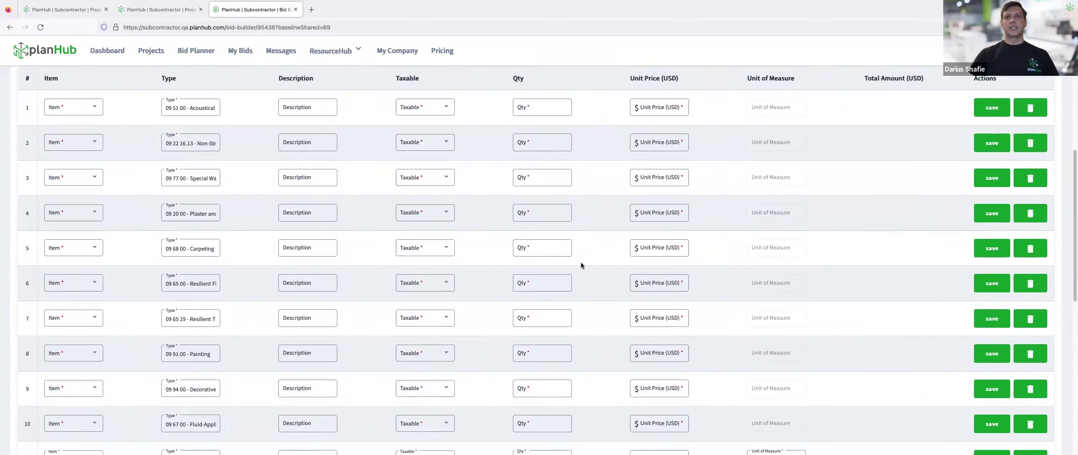
scroll(582, 264, up, 1)
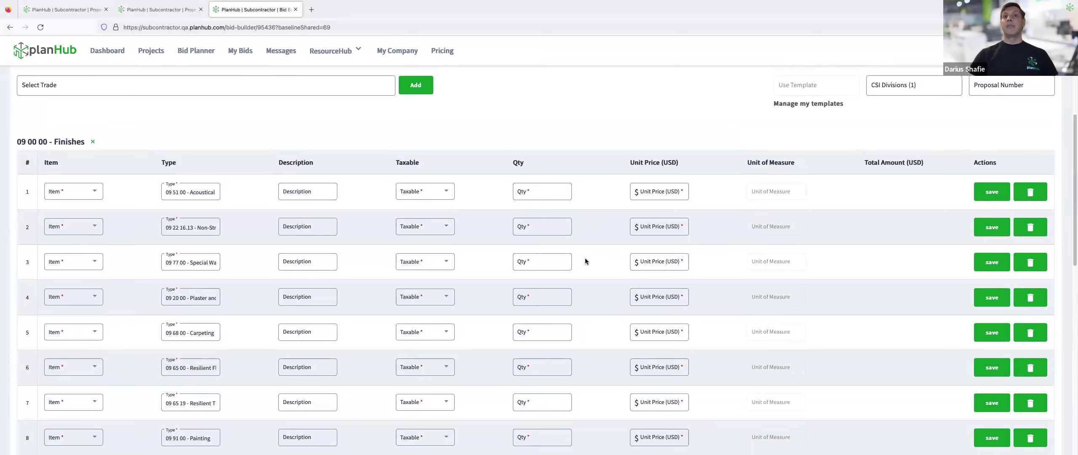
scroll(589, 259, down, 3)
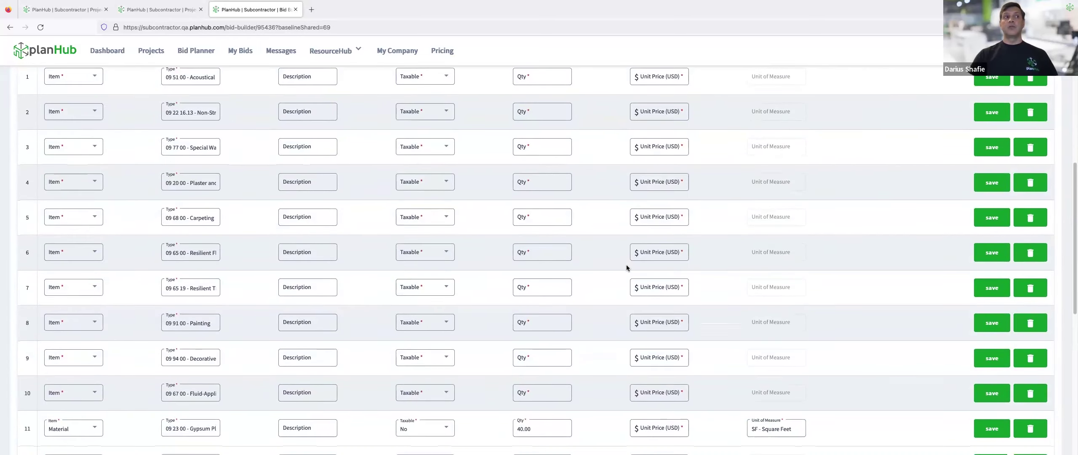
scroll(627, 266, down, 2)
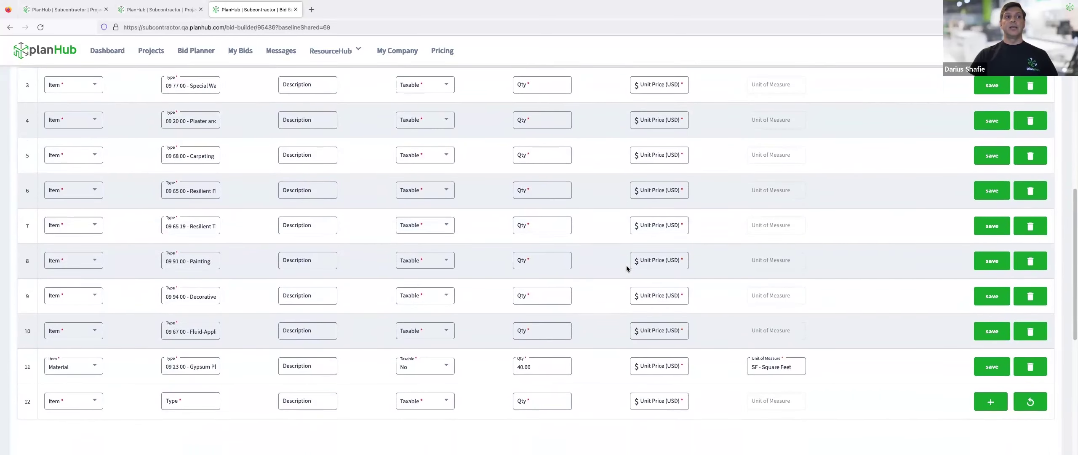
scroll(627, 266, up, 5)
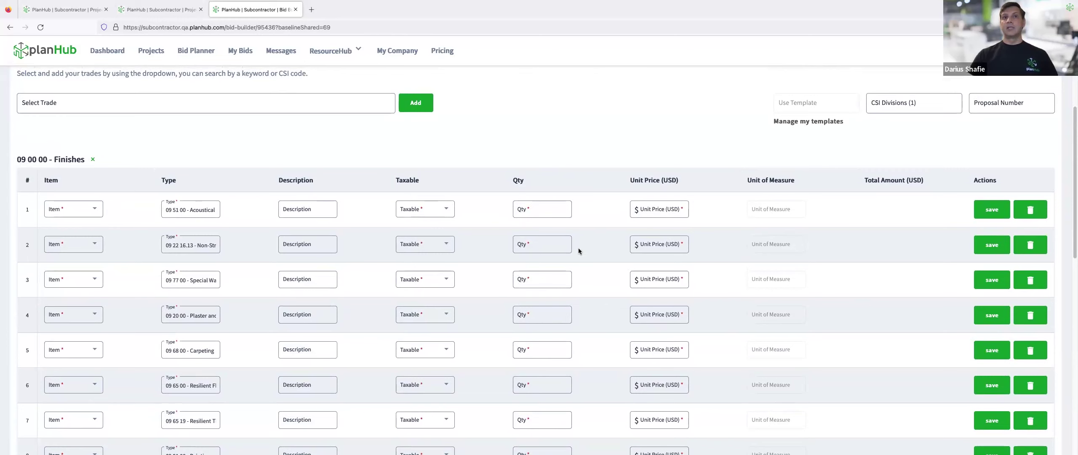
scroll(111, 263, down, 3)
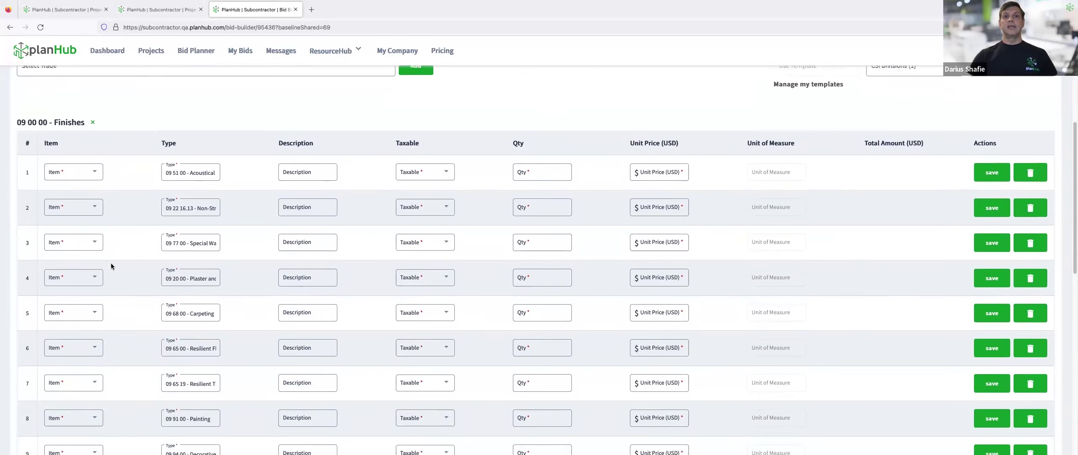
scroll(111, 266, down, 3)
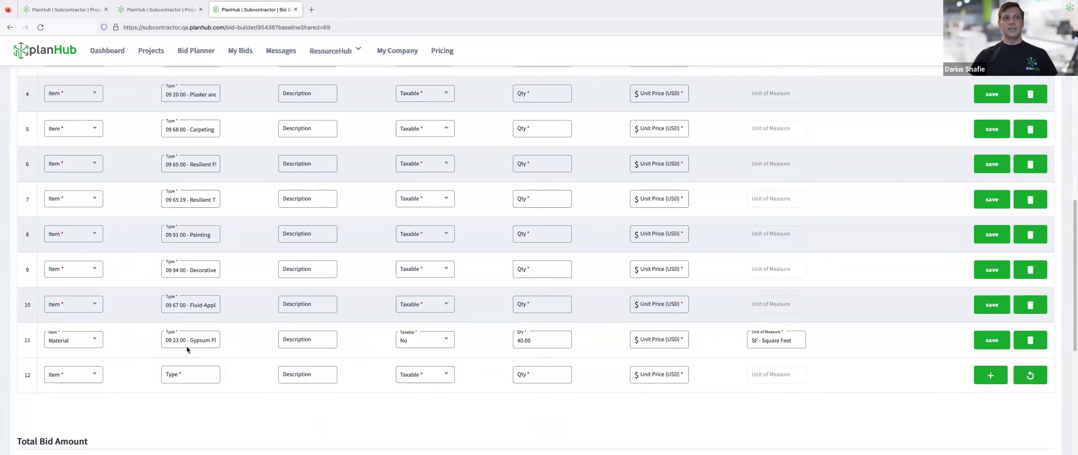
Enter a $65.00 unit price on the Gypsum Plastering row 11.
click(647, 340)
text(65)
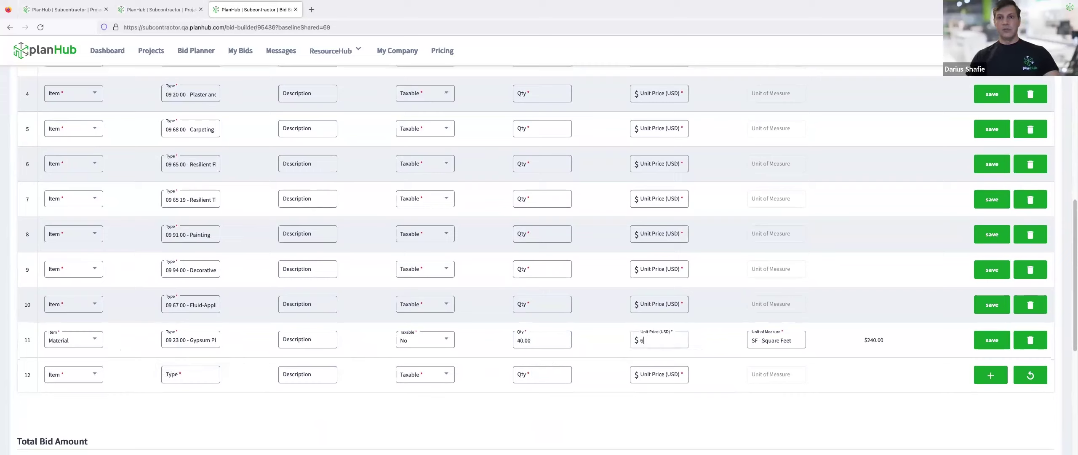
click(766, 434)
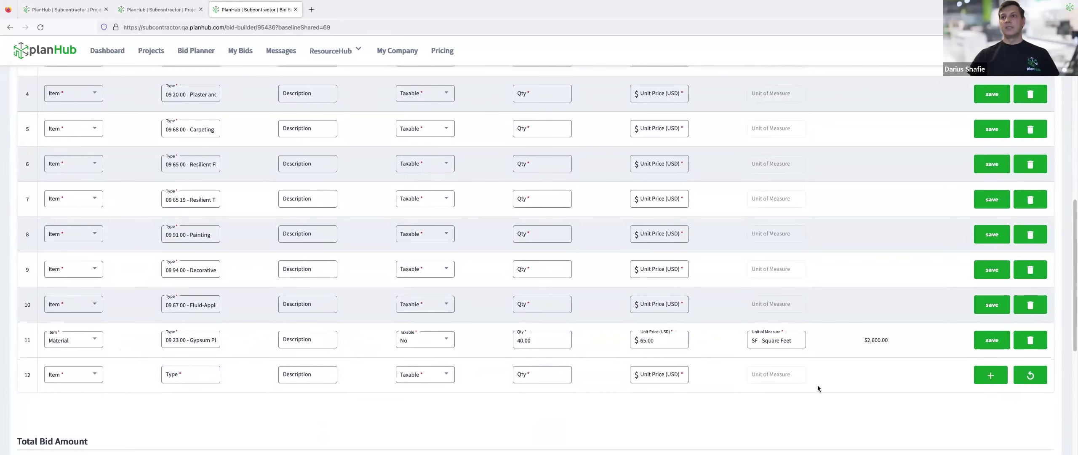
Delete the empty Acoustical, Non-Structural, Plaster and one other empty trade row.
scroll(925, 297, up, 5)
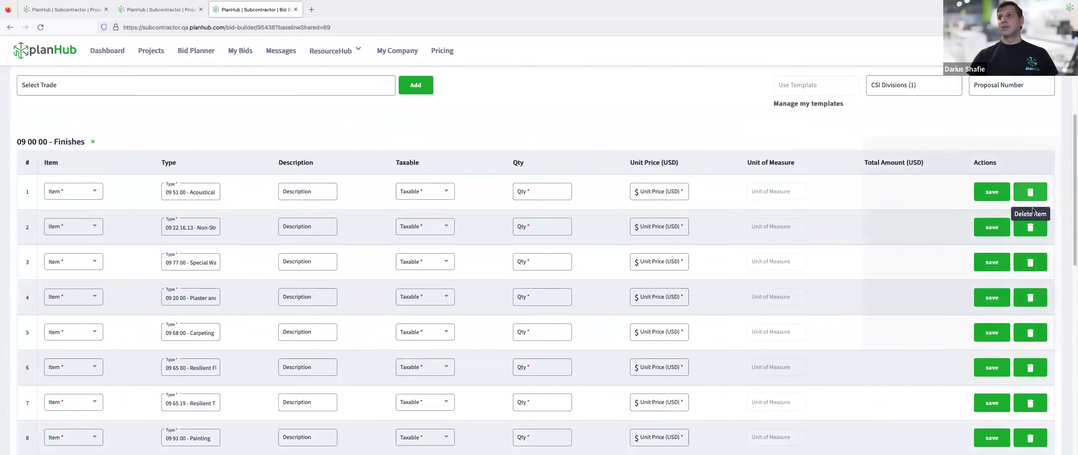
click(1030, 192)
click(680, 286)
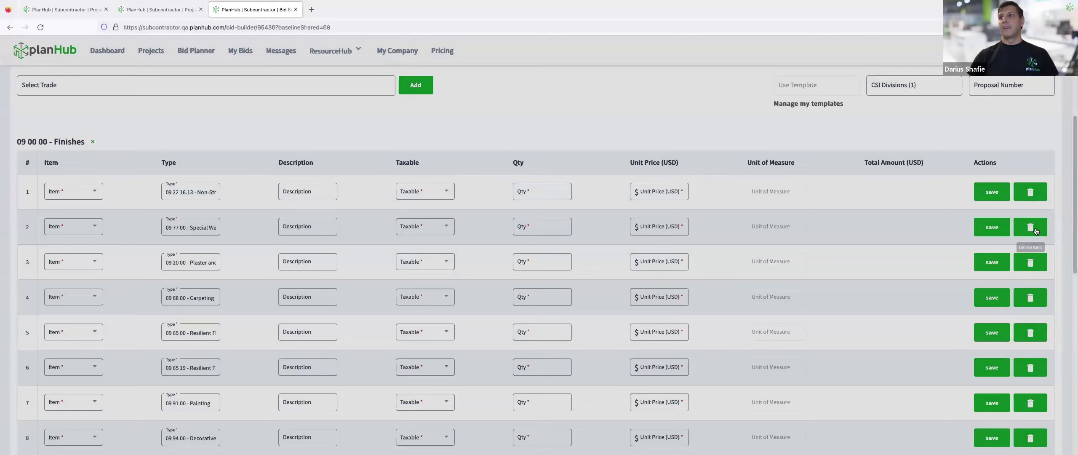
click(1031, 262)
click(675, 283)
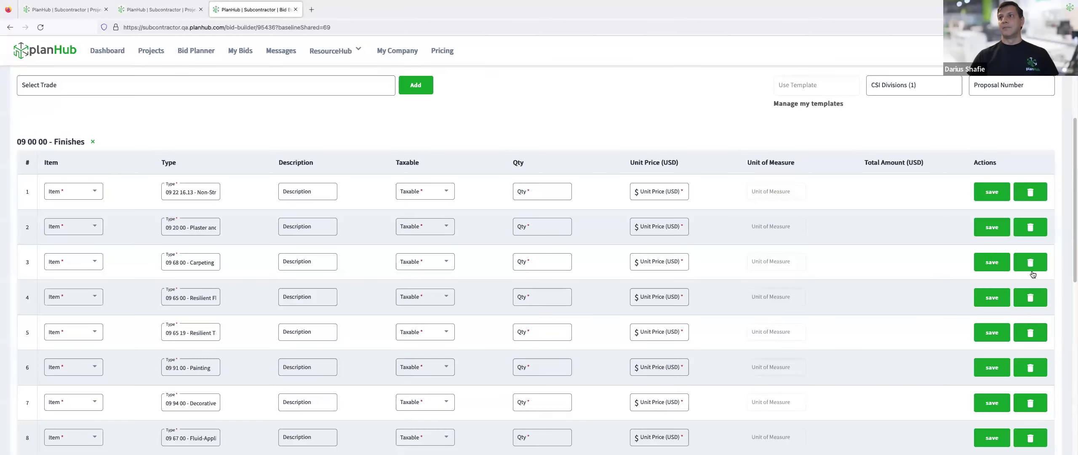
click(1022, 192)
click(676, 285)
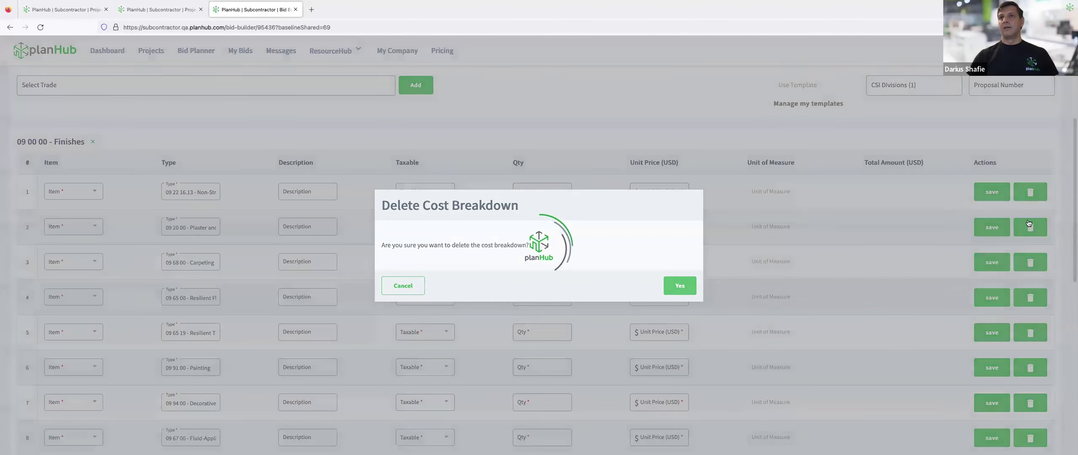
click(1036, 194)
click(676, 285)
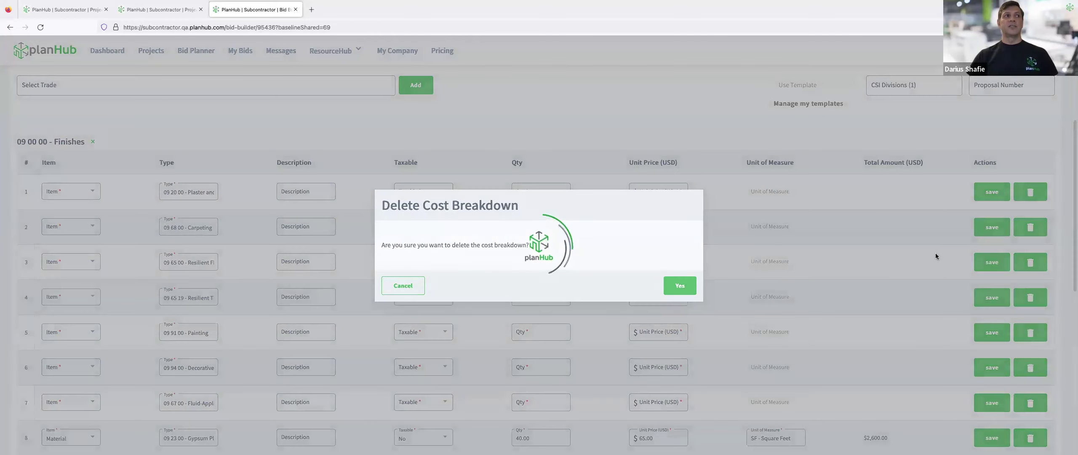
Delete the remaining empty Carpeting, Resilient, Painting, Decorative and Fluid-Applied rows.
click(1031, 198)
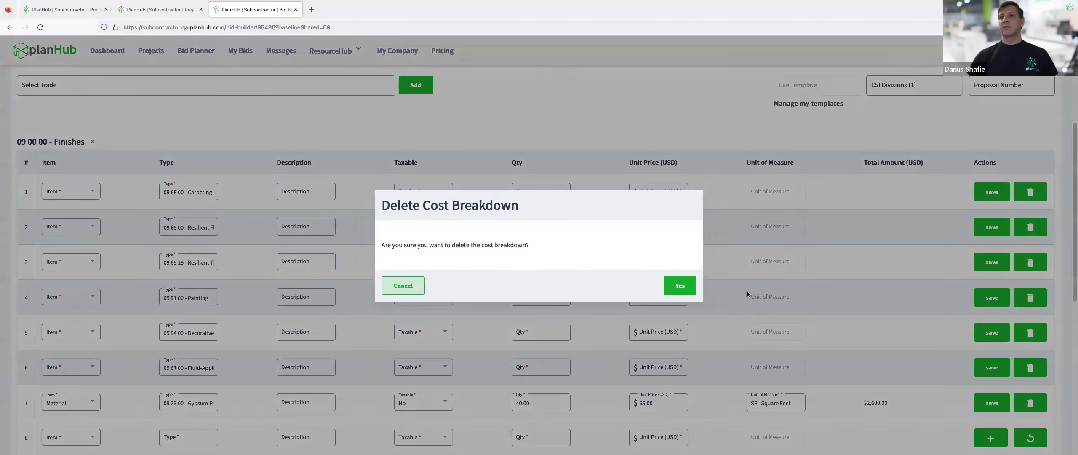
click(672, 288)
click(1031, 198)
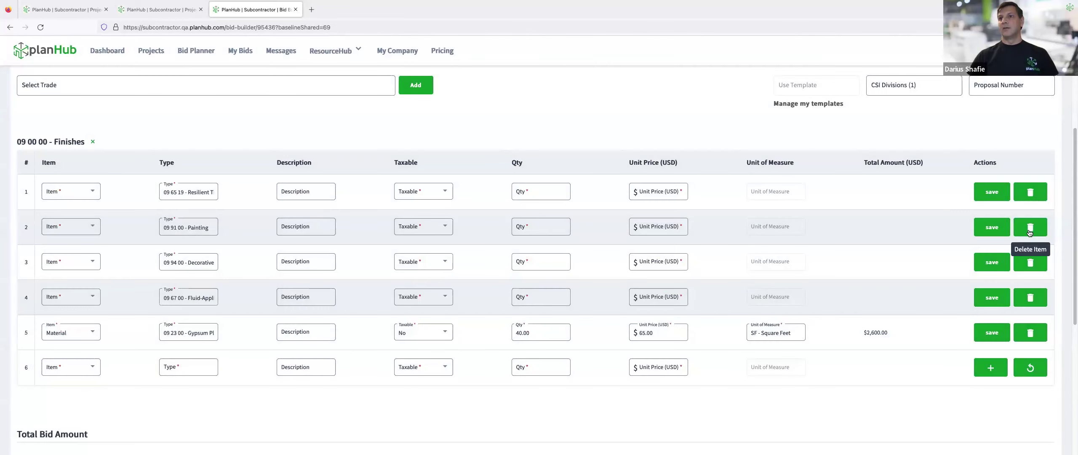
click(1031, 192)
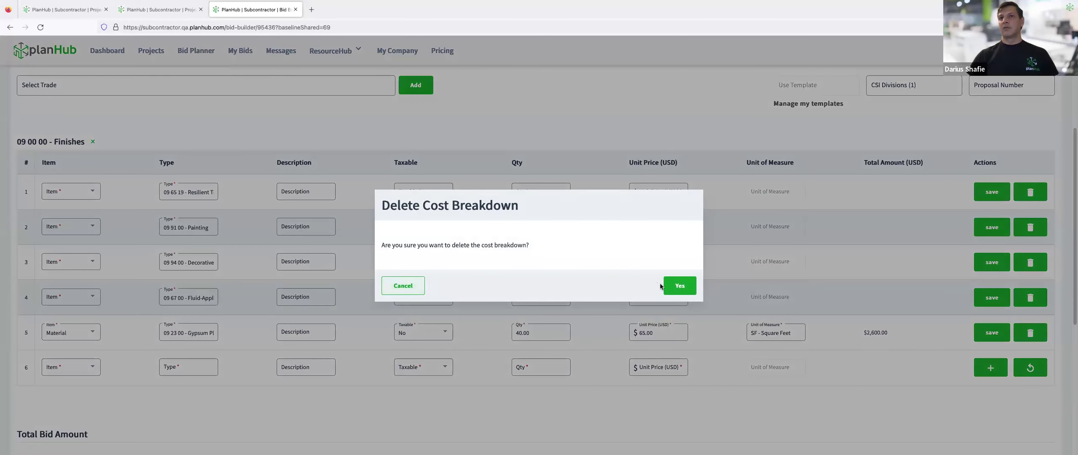
click(672, 288)
click(1031, 196)
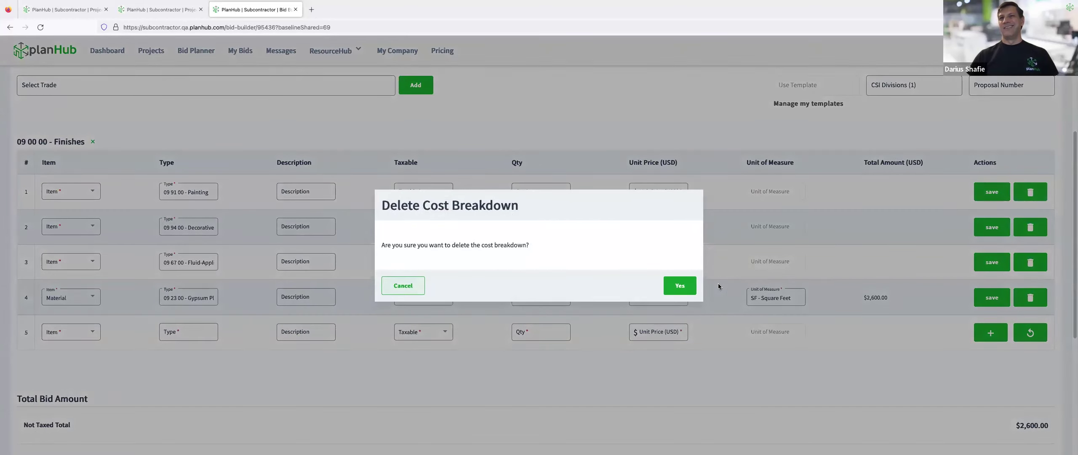
click(679, 285)
click(1030, 227)
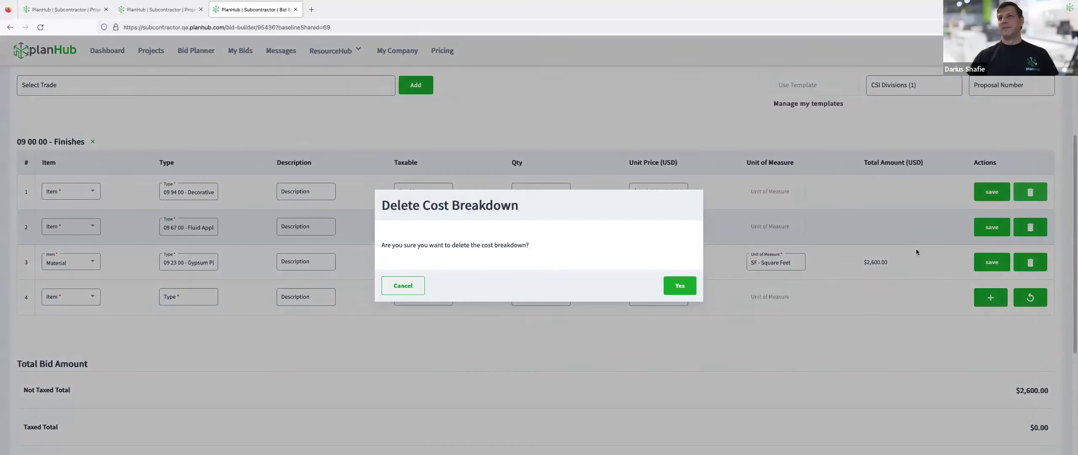
click(673, 289)
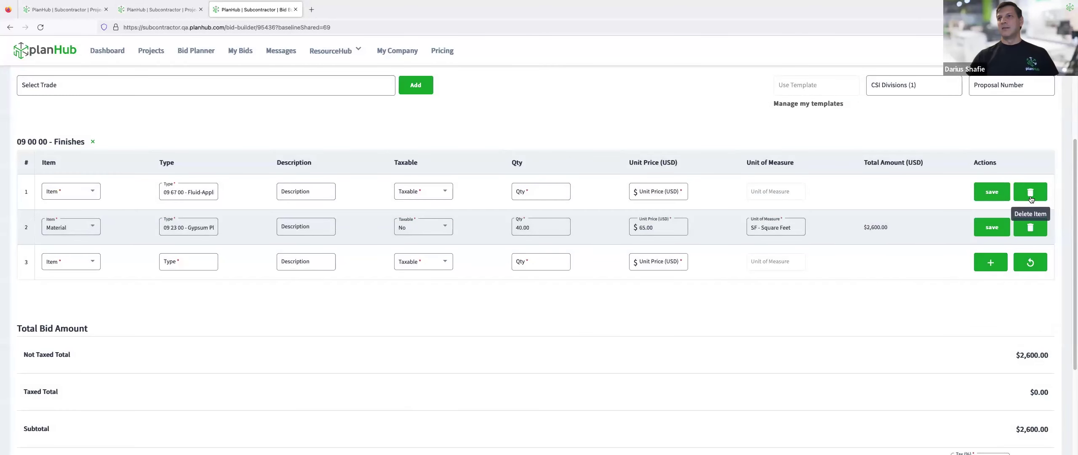
click(1028, 195)
click(680, 286)
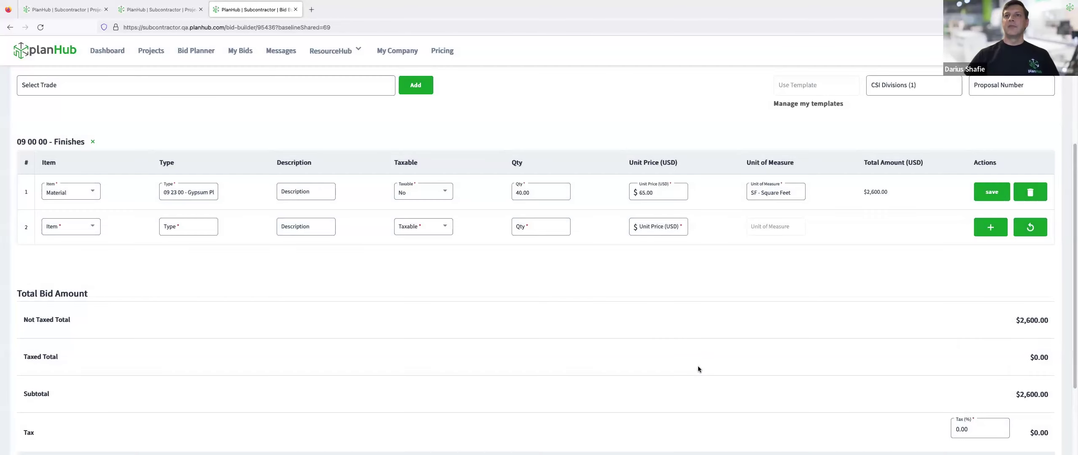
Dismiss the unsaved cost breakdowns warning and save the $2,600 Gypsum Plastering line.
scroll(695, 340, down, 3)
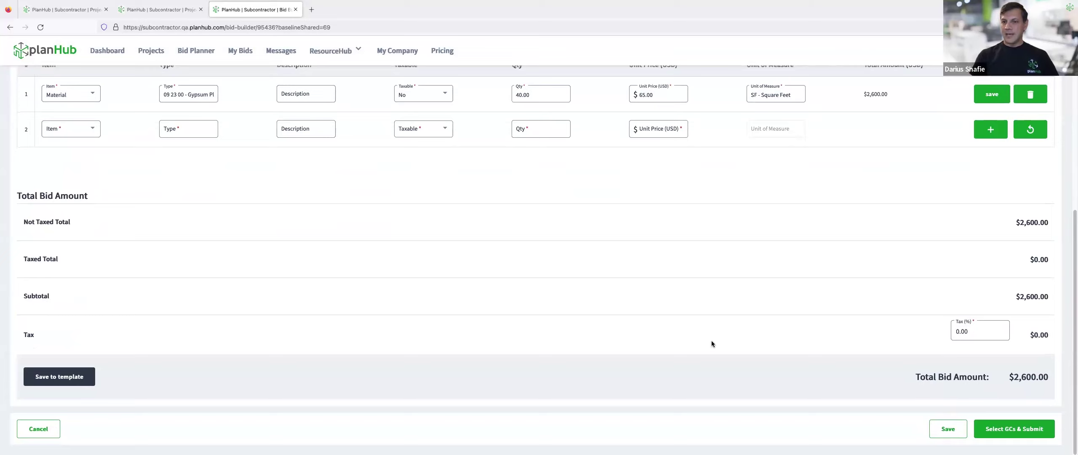
click(1020, 429)
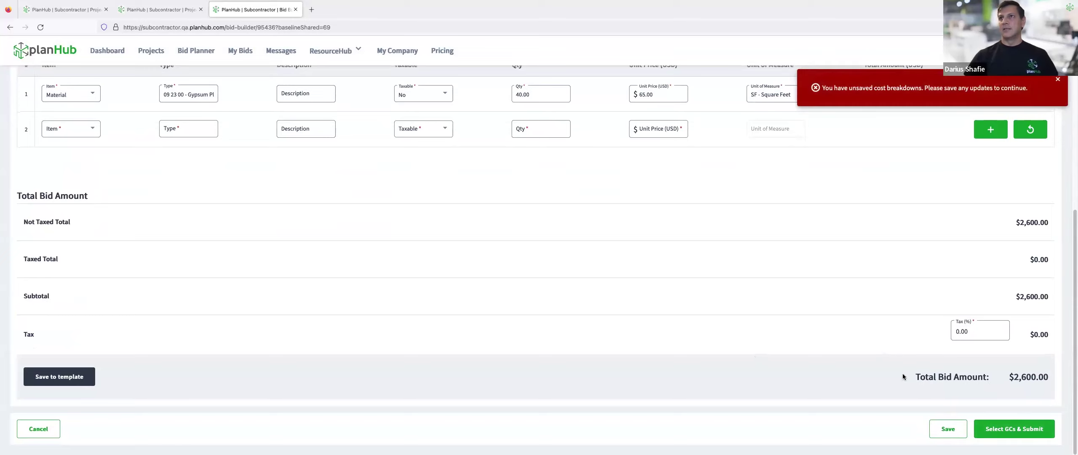
click(948, 429)
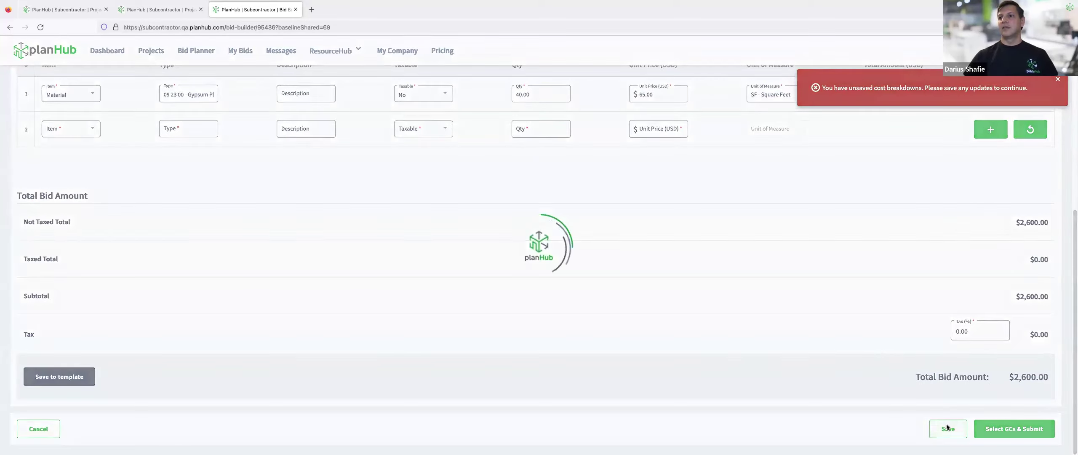
click(1059, 81)
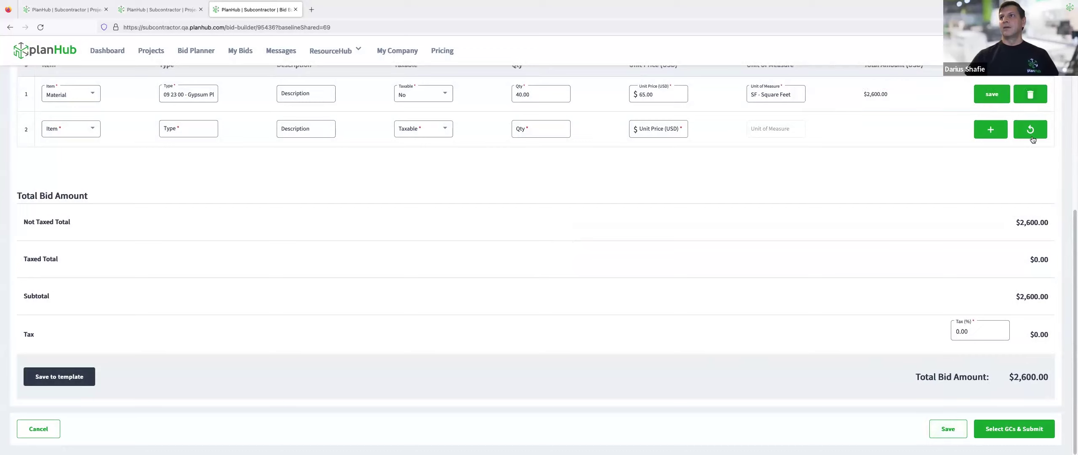
click(1004, 430)
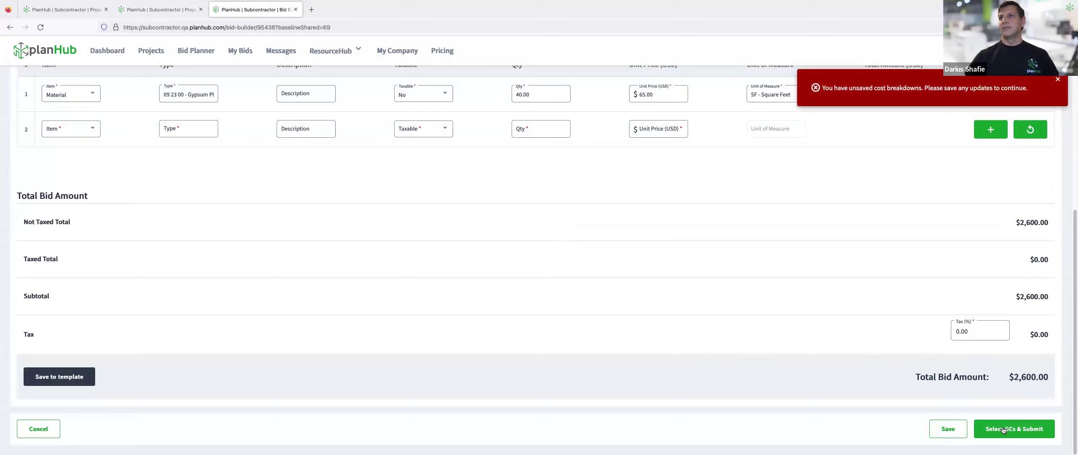
click(1056, 80)
scroll(842, 216, up, 2)
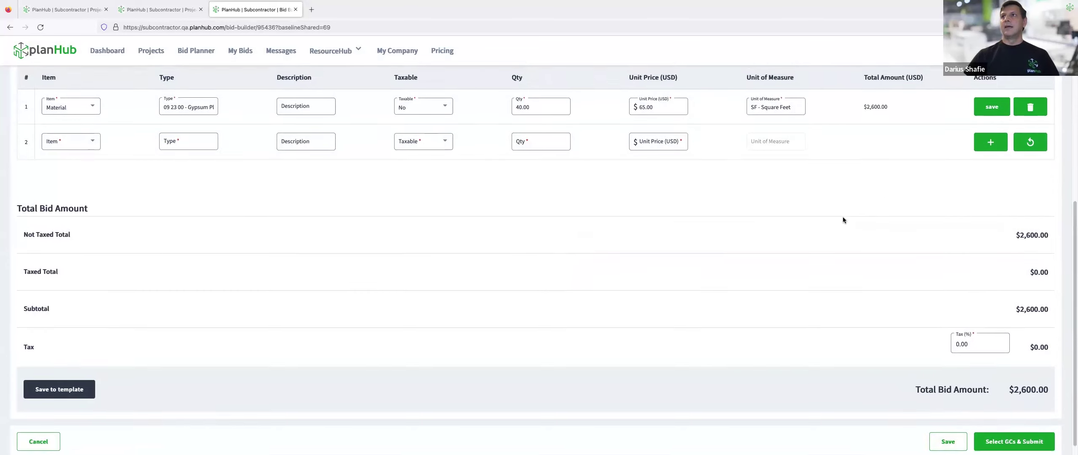
click(992, 165)
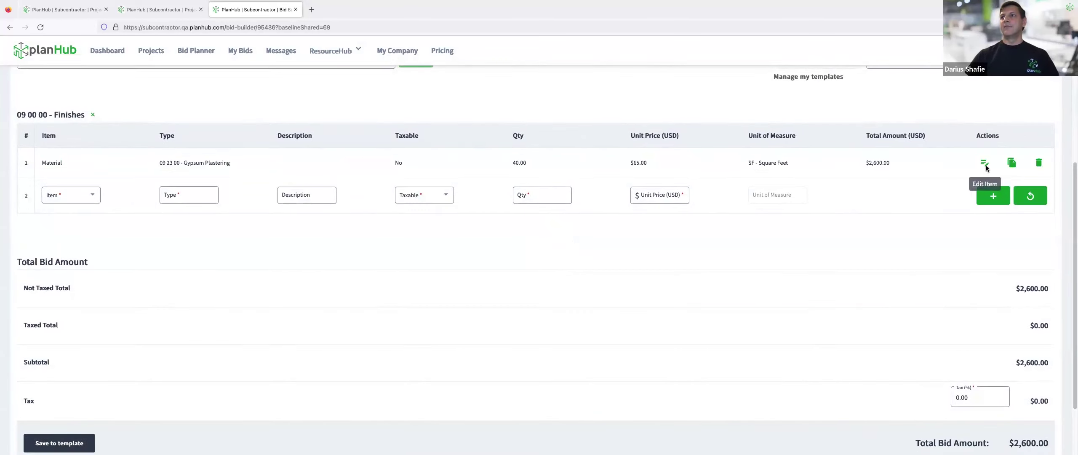
Proceed to contractor selection and choose Tester Plan to receive the bid.
scroll(830, 335, down, 2)
click(1001, 429)
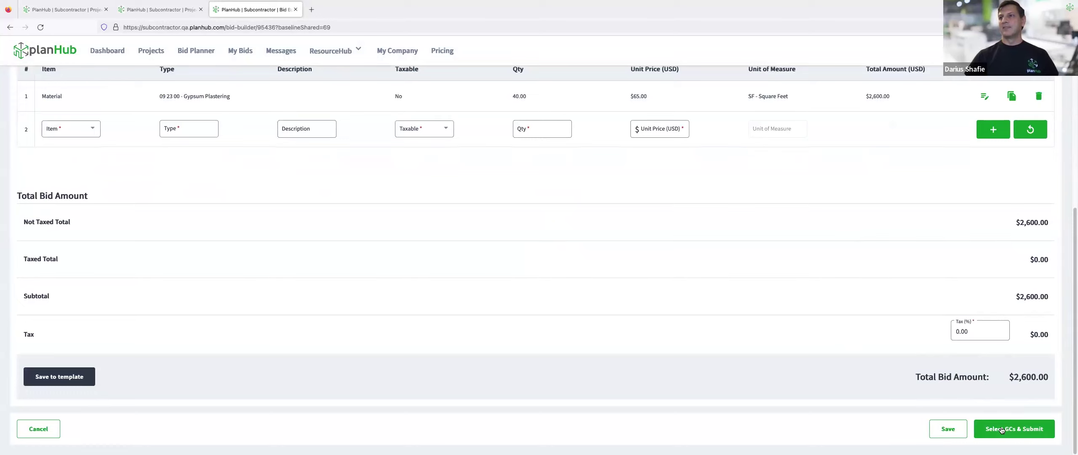
click(80, 259)
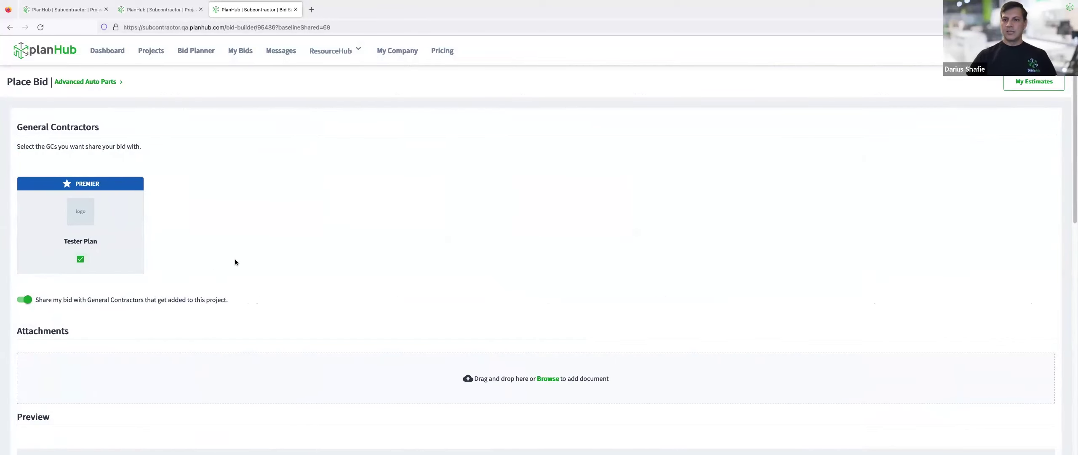
Submit the $2,600.00 bid and return to the general contractor's browser window.
scroll(266, 251, down, 8)
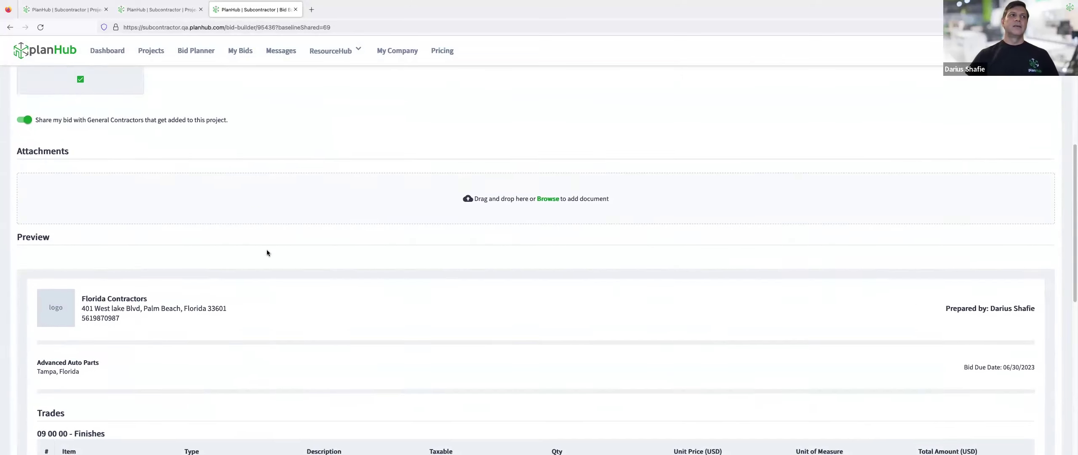
scroll(270, 252, down, 4)
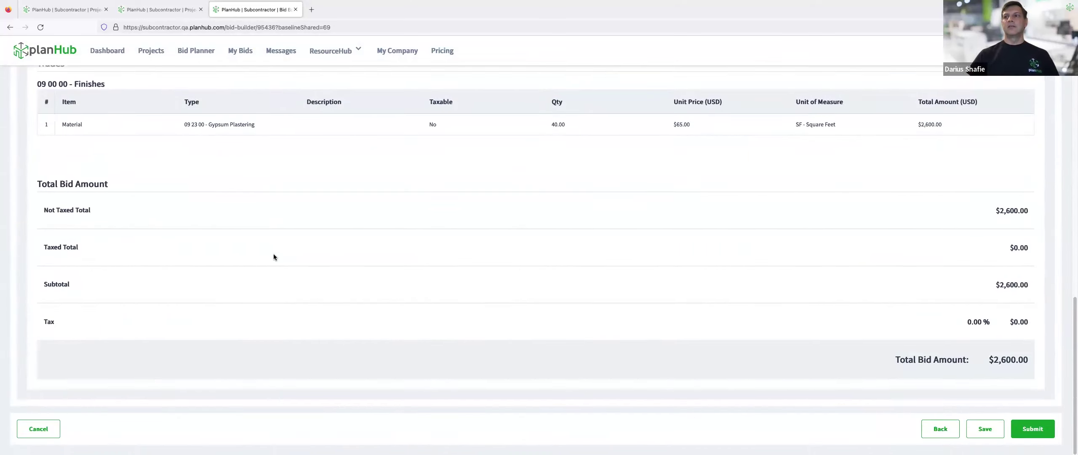
click(1035, 436)
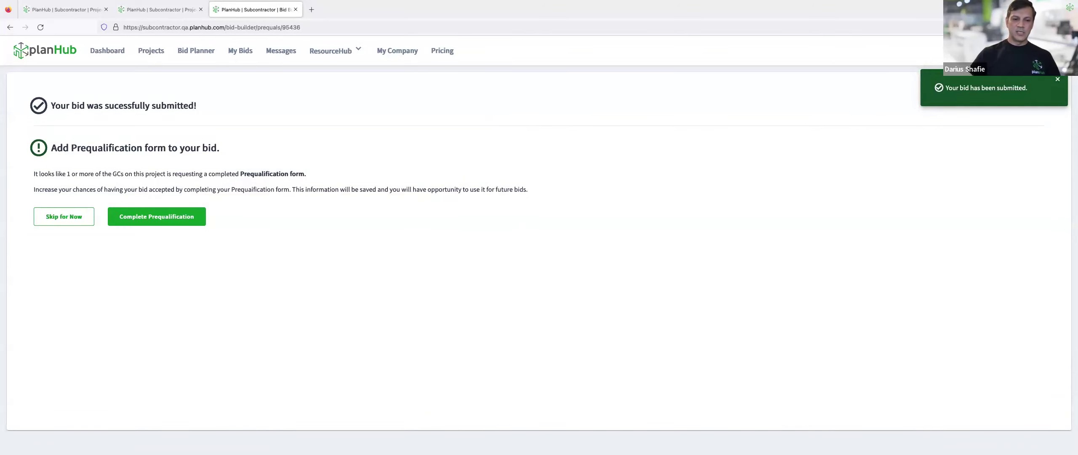
key(ctrl+Left)
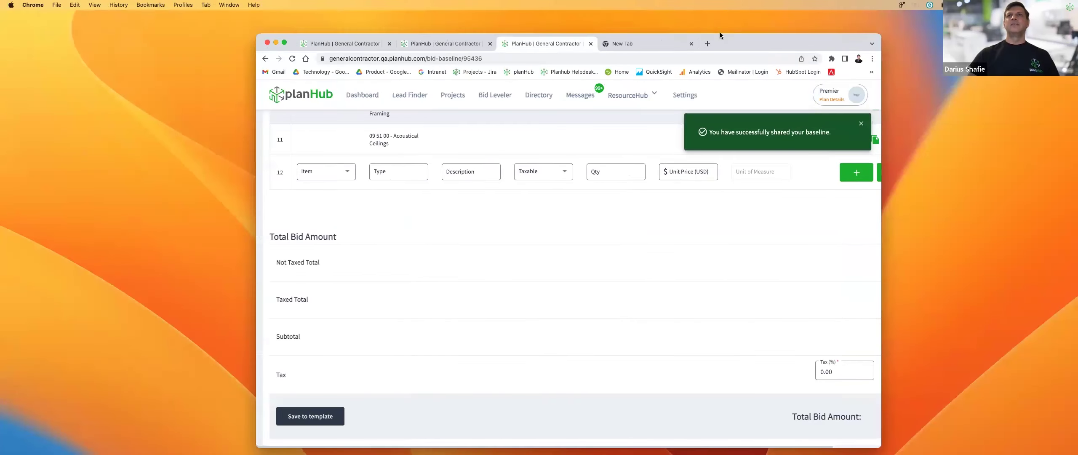
click(285, 43)
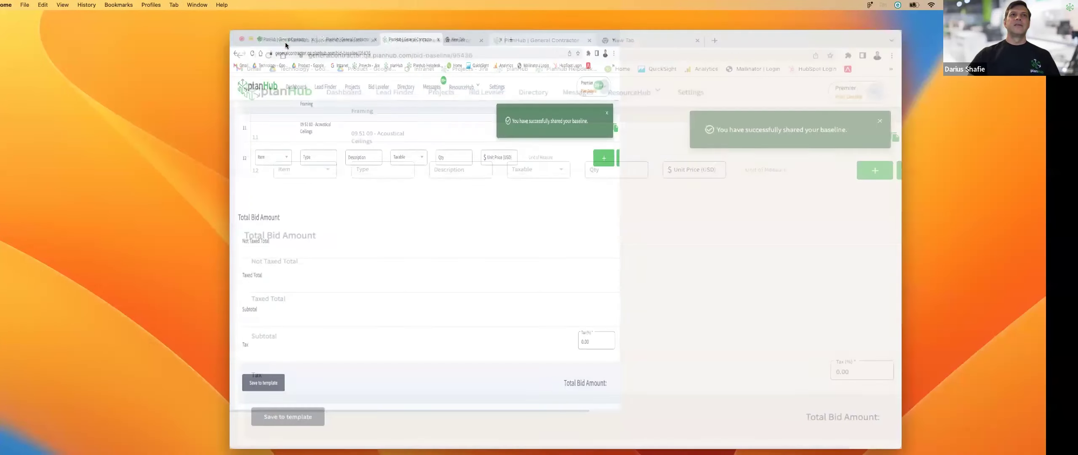
click(1058, 92)
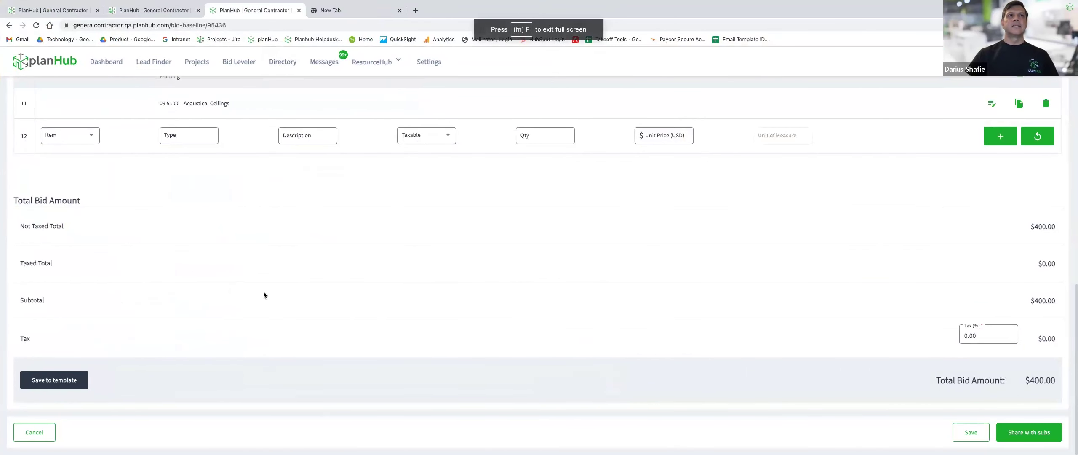
click(241, 63)
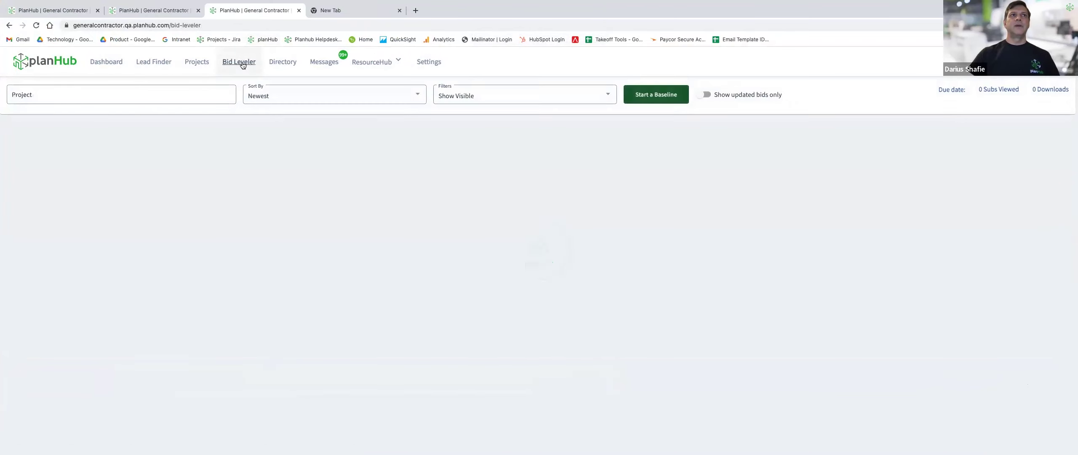
click(174, 99)
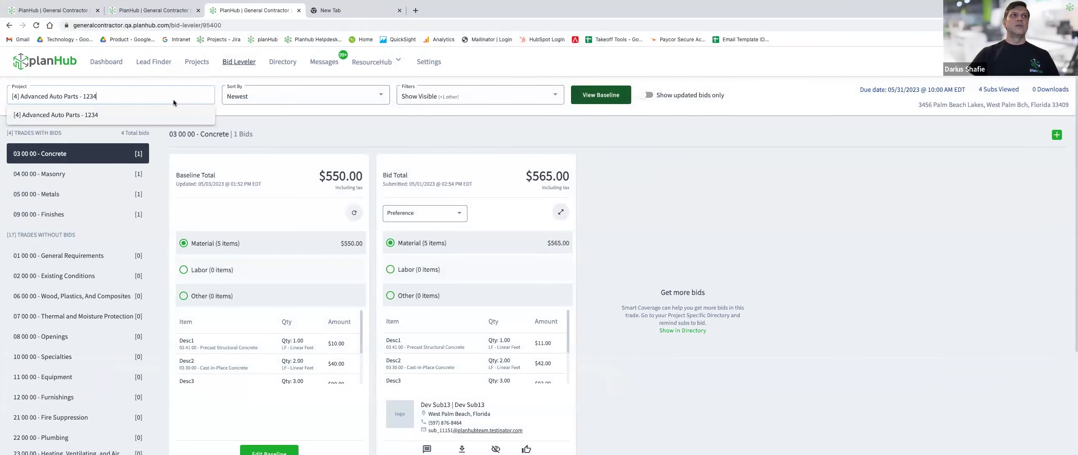
key(ctrl+a)
key(BackSpace)
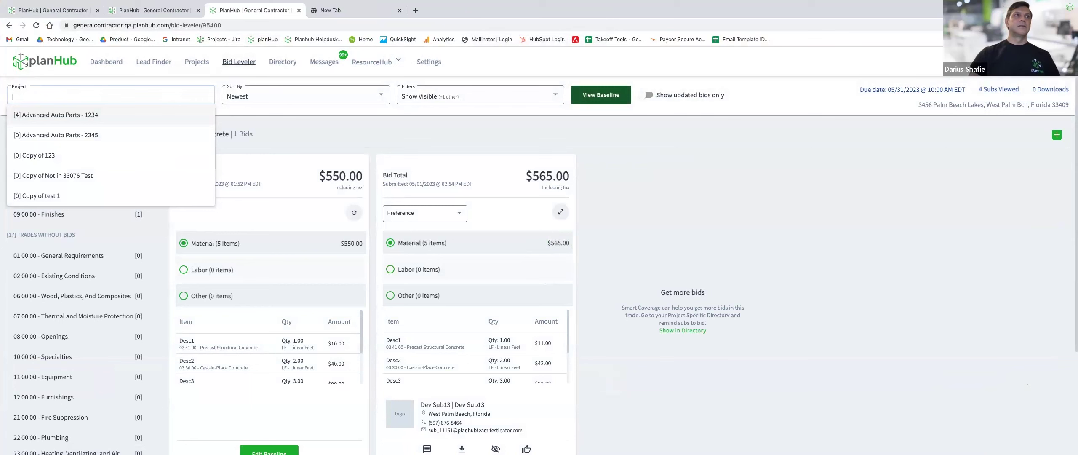
click(90, 133)
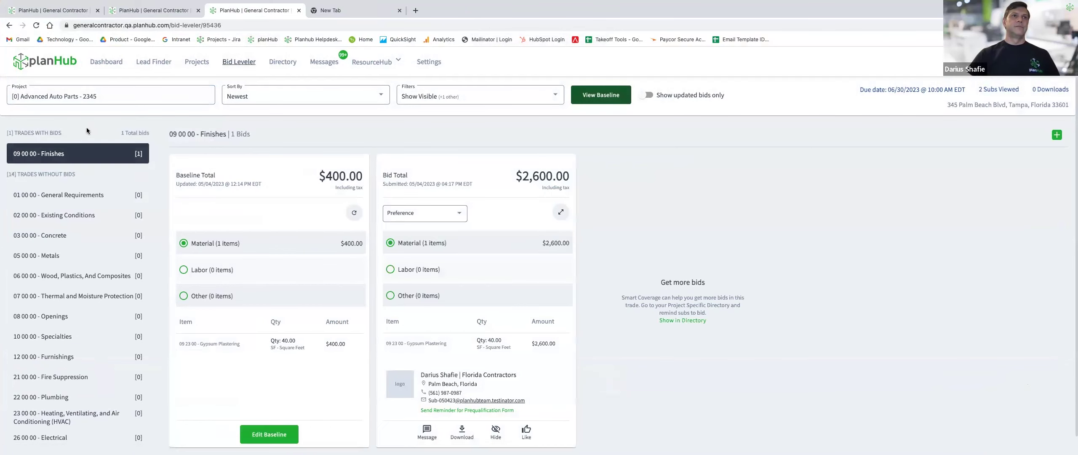
scroll(709, 348, down, 1)
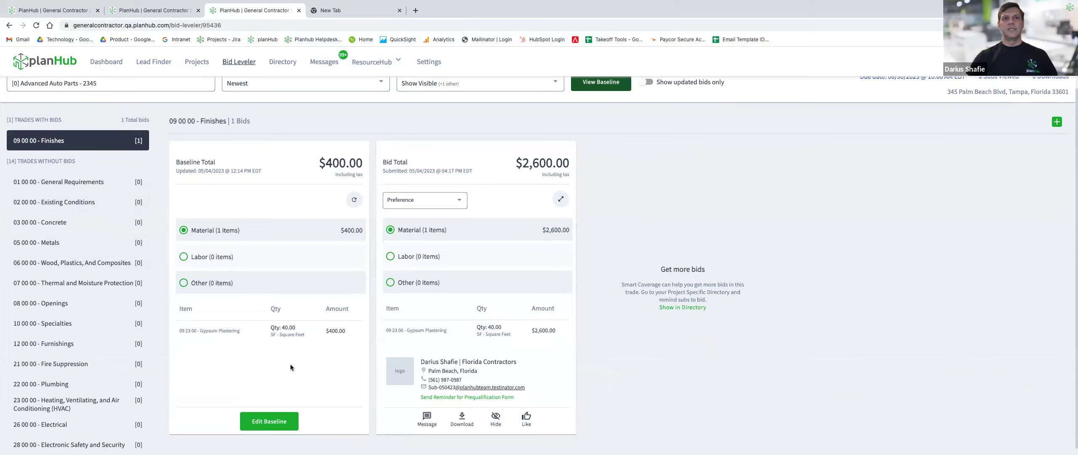
scroll(291, 367, down, 1)
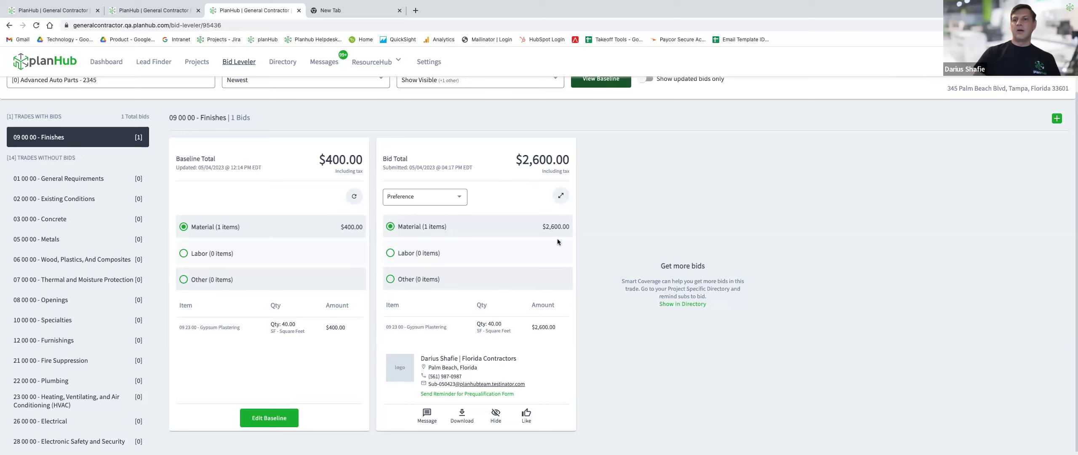
click(427, 413)
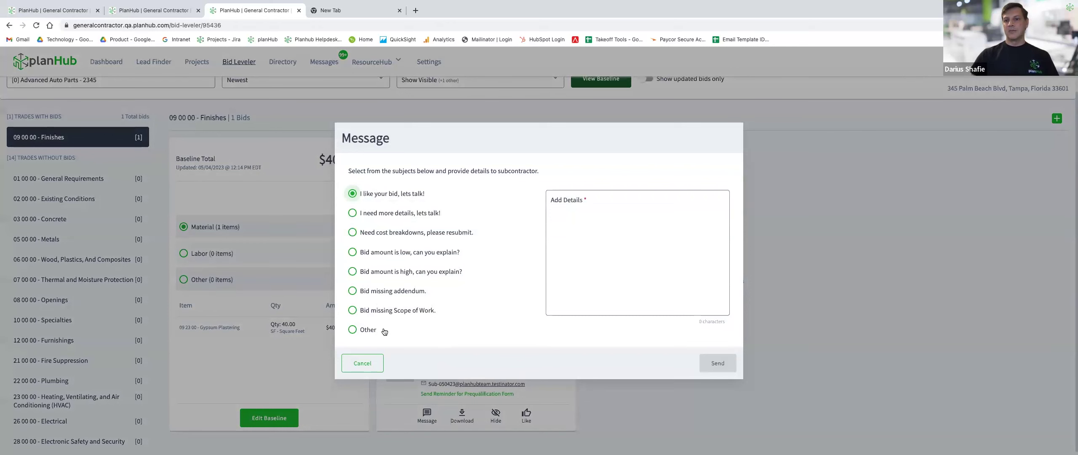
Cancel the bid message and switch to the other project tab showing Finishes with 0 bids.
click(377, 370)
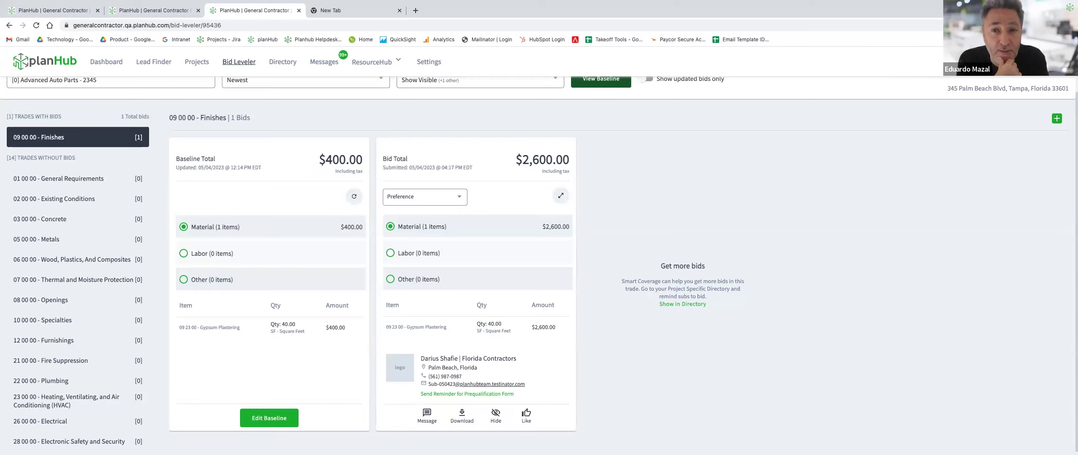
scroll(623, 367, up, 1)
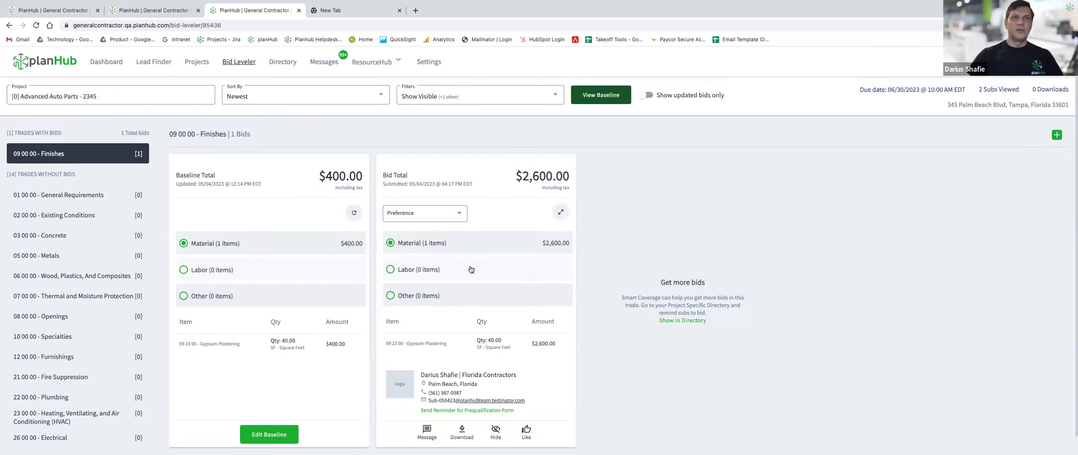
click(148, 12)
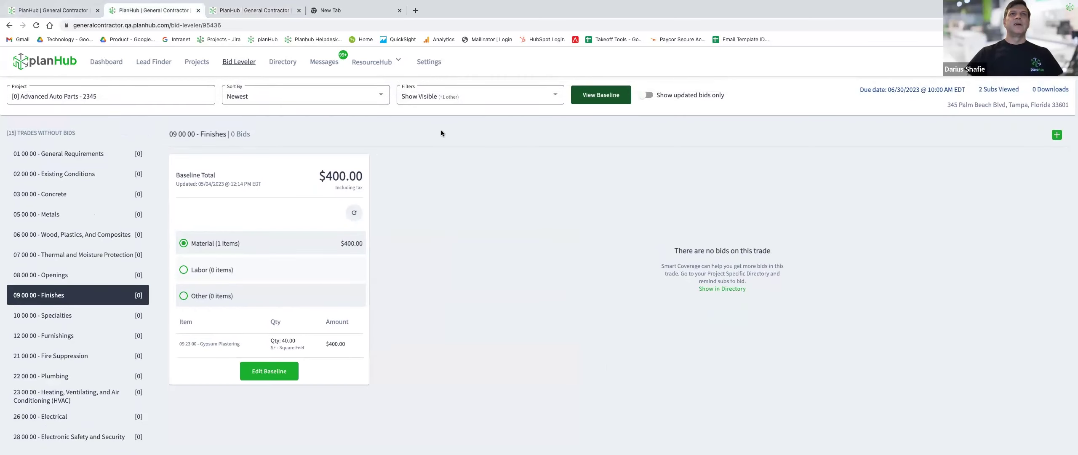
View the Advanced Auto Parts baseline down to its $400.00 Total Bid Amount.
click(602, 95)
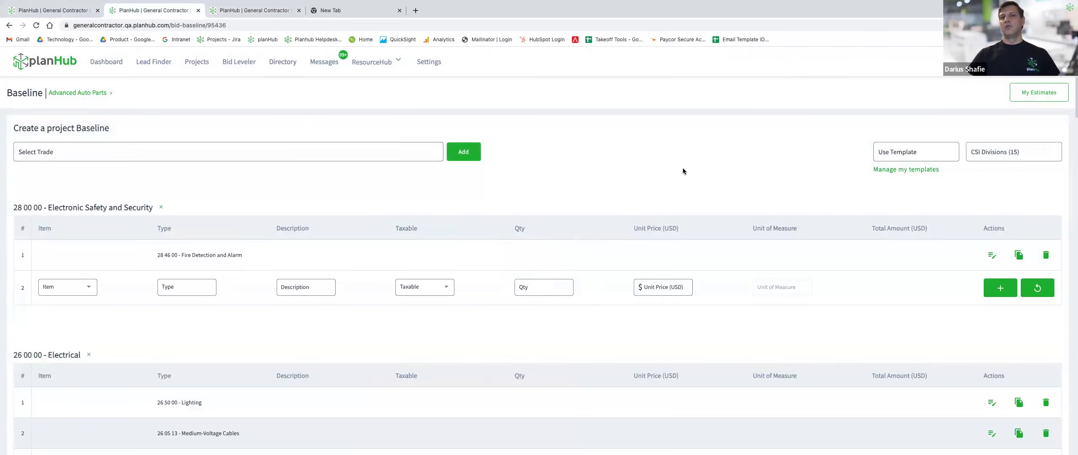
scroll(670, 177, down, 10)
scroll(666, 181, up, 8)
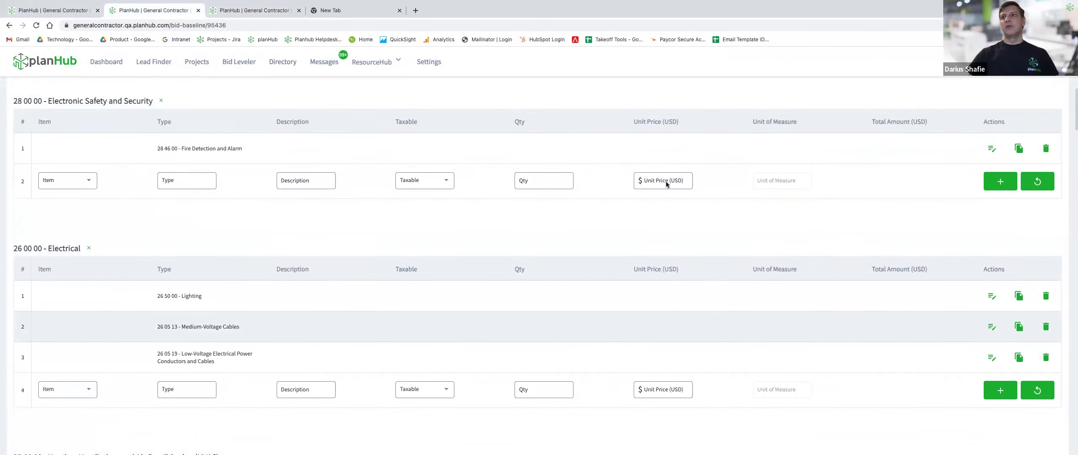
scroll(666, 182, up, 3)
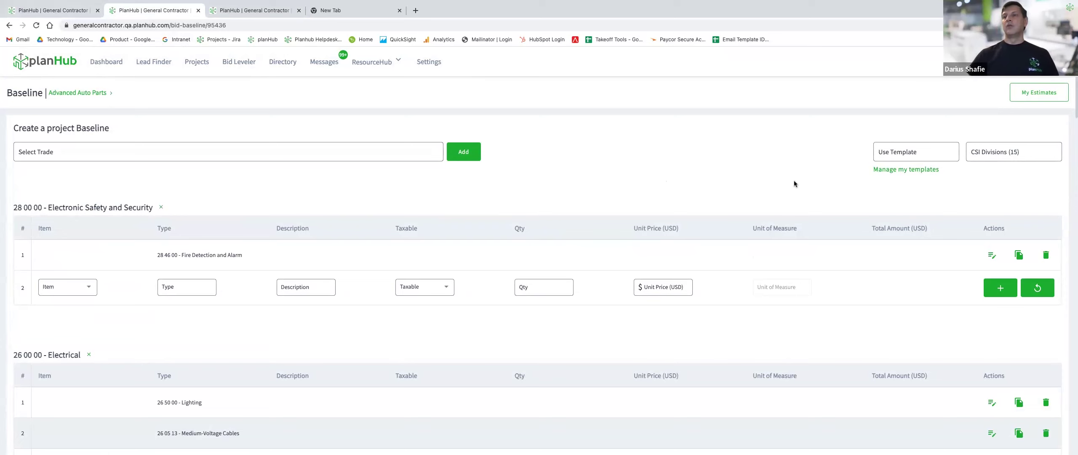
scroll(638, 240, down, 20)
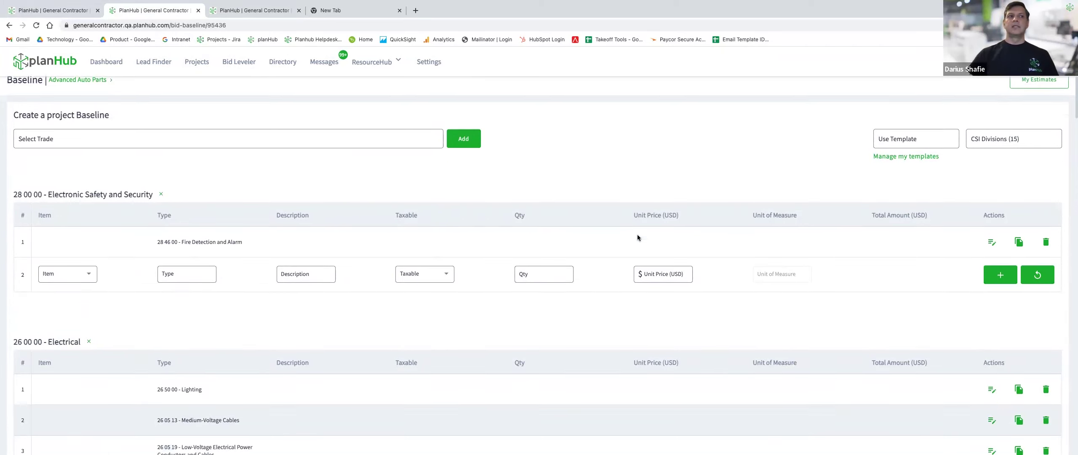
scroll(384, 302, down, 15)
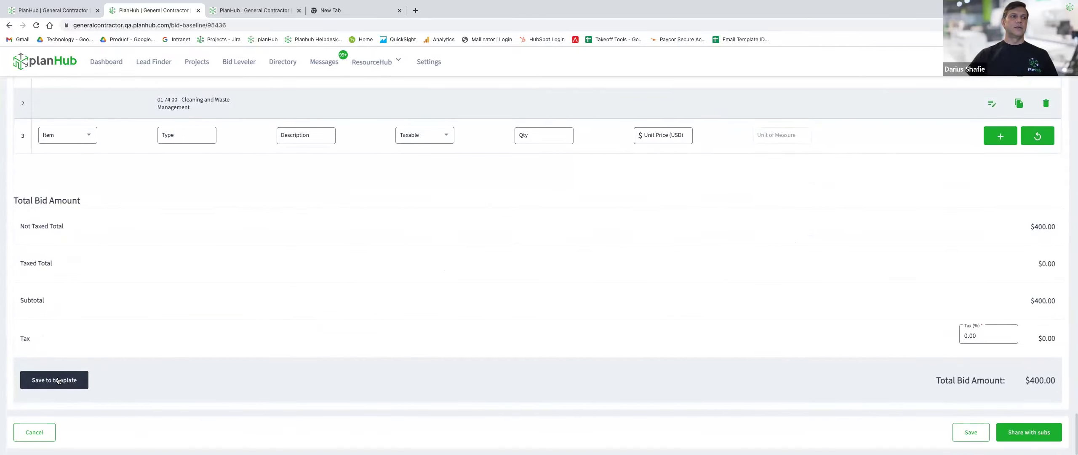
click(59, 380)
Save the baseline as new template 'Advanced Auto Parts template', then cancel the baseline.
click(1033, 162)
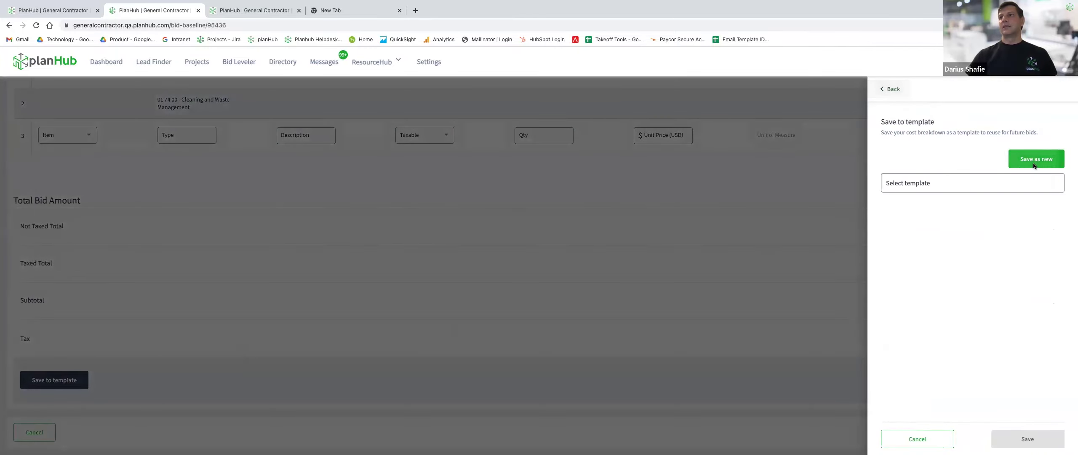
click(946, 152)
text(Advanced Auto)
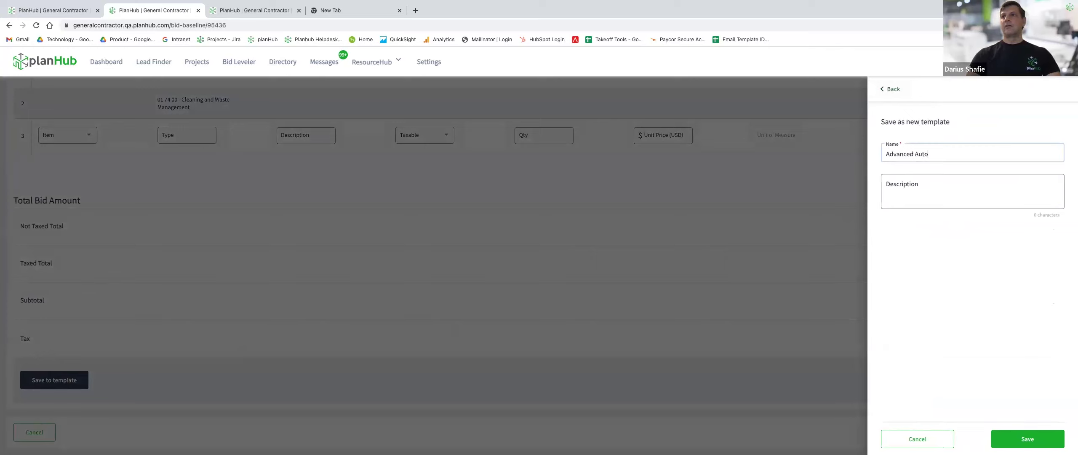
text( Prrts template)
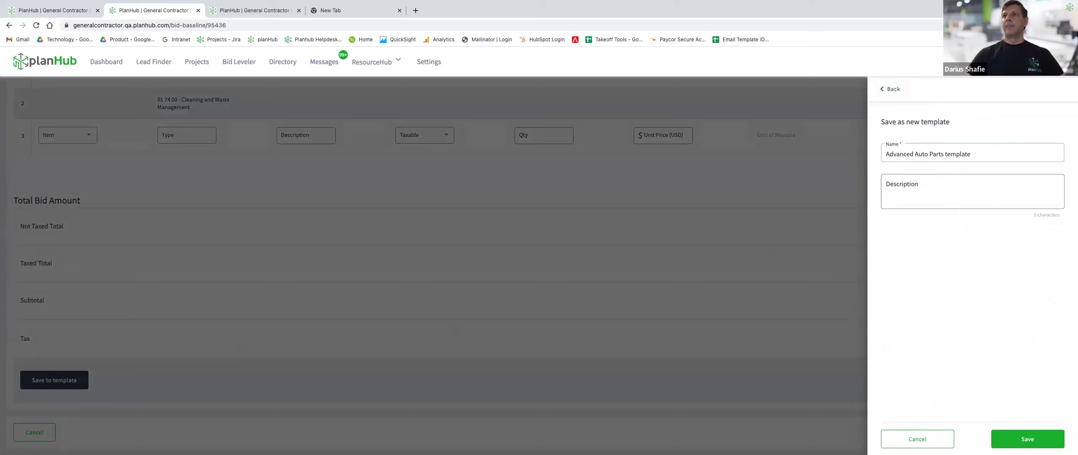
click(968, 178)
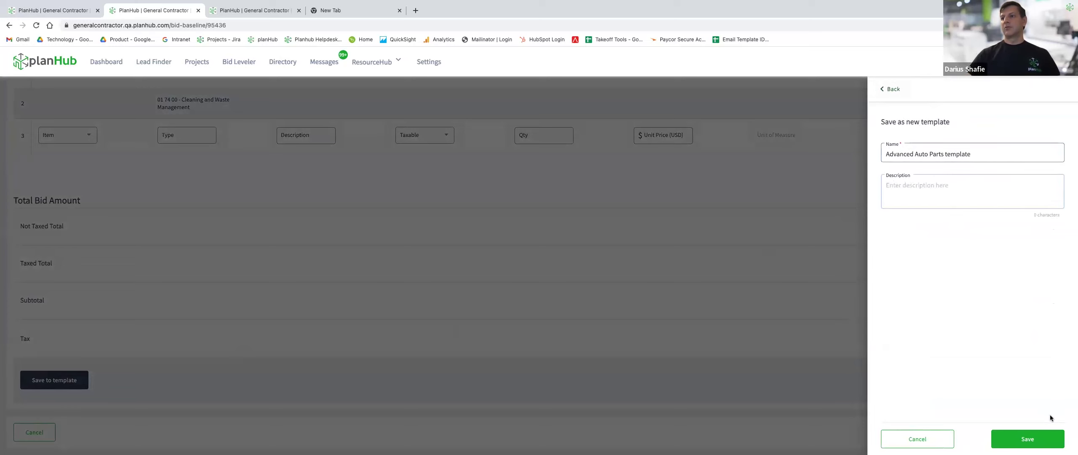
click(1028, 439)
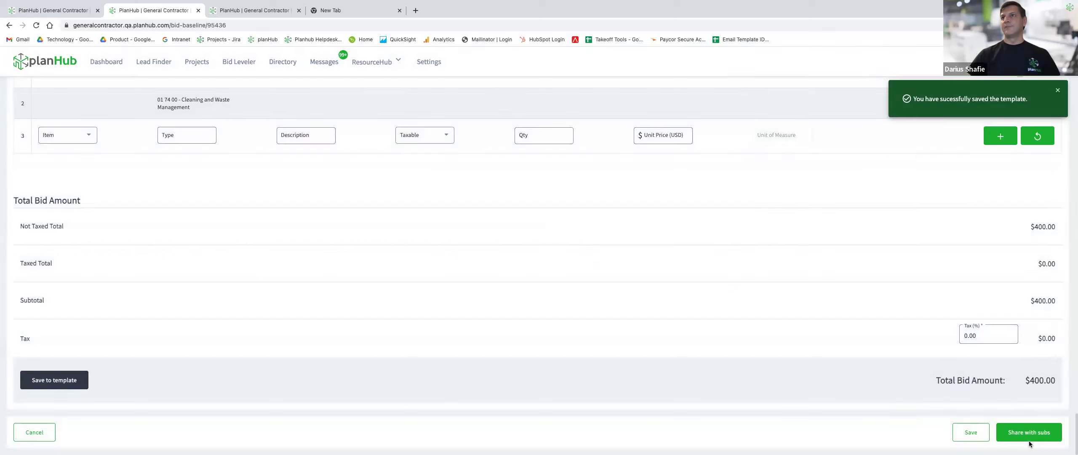
click(1059, 92)
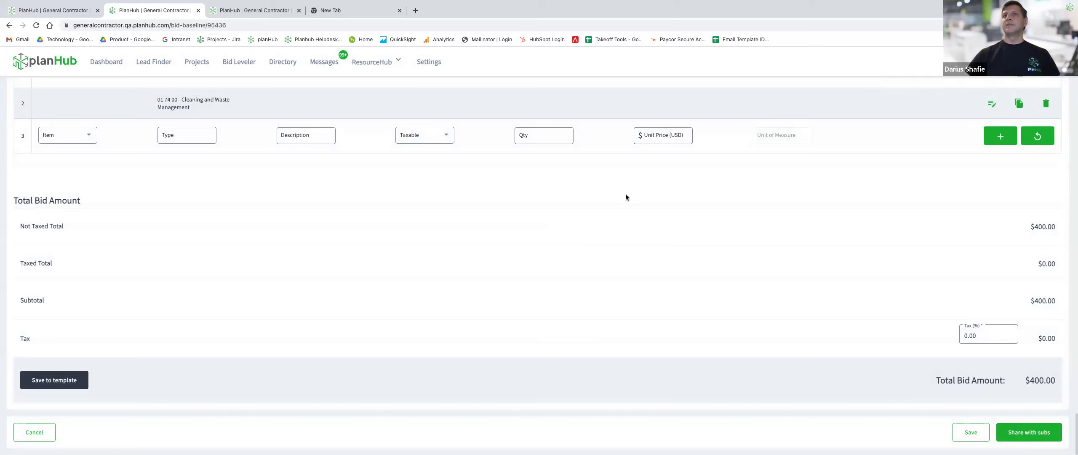
click(34, 432)
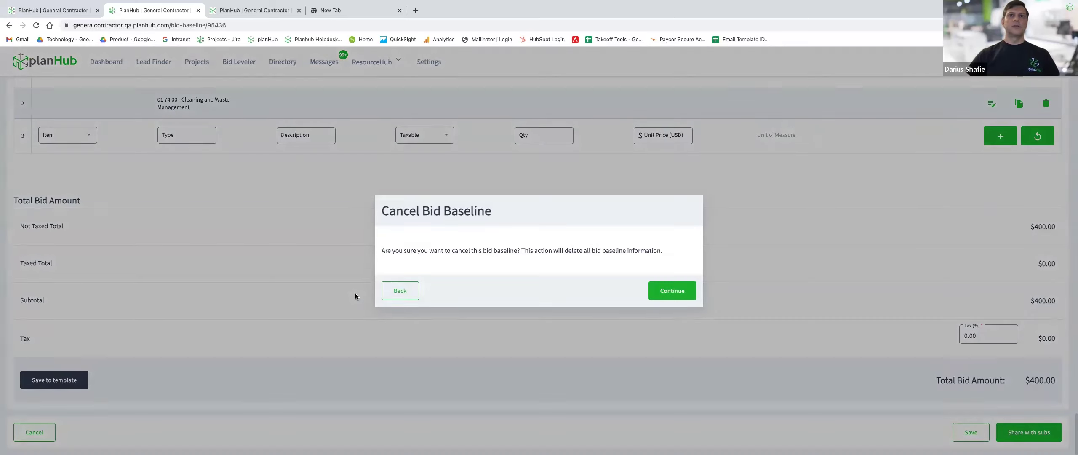
Confirm discarding the old baseline and start a new Advanced Auto Parts baseline from scratch.
click(665, 289)
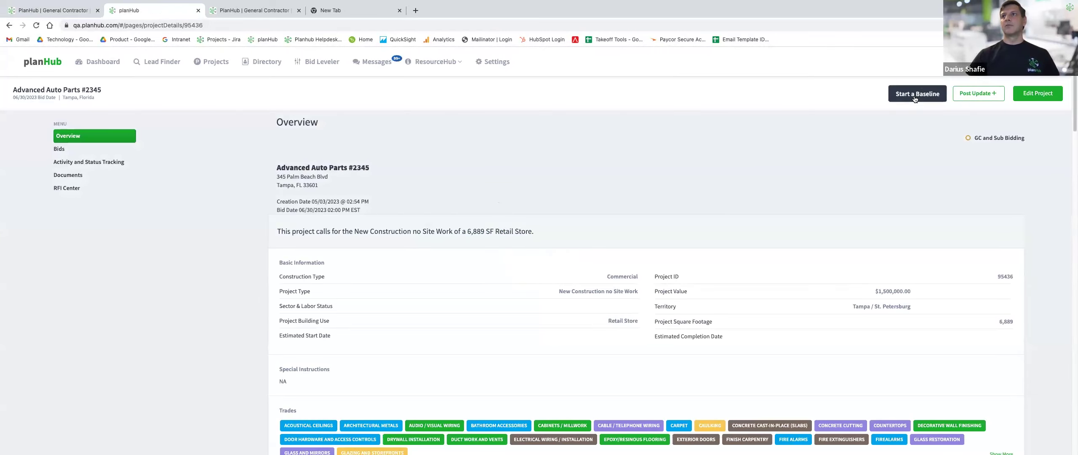
click(916, 93)
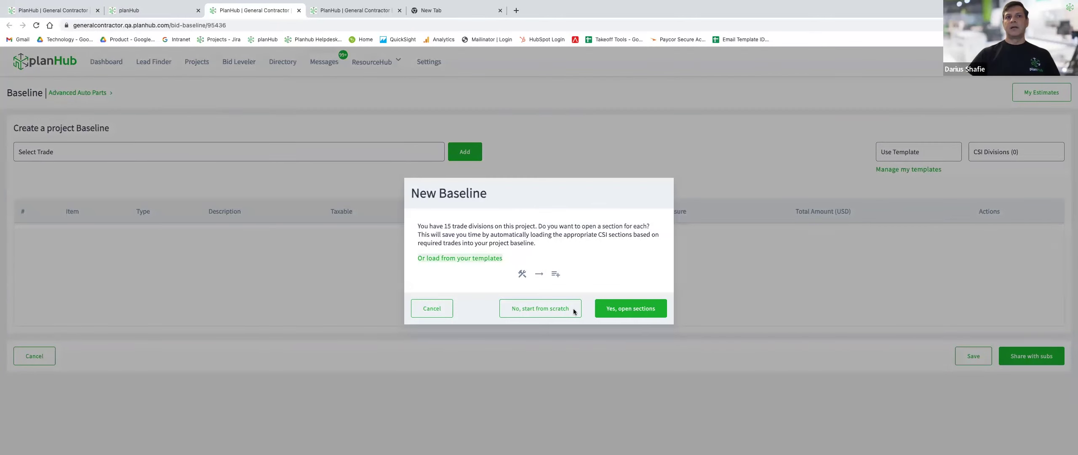
click(511, 309)
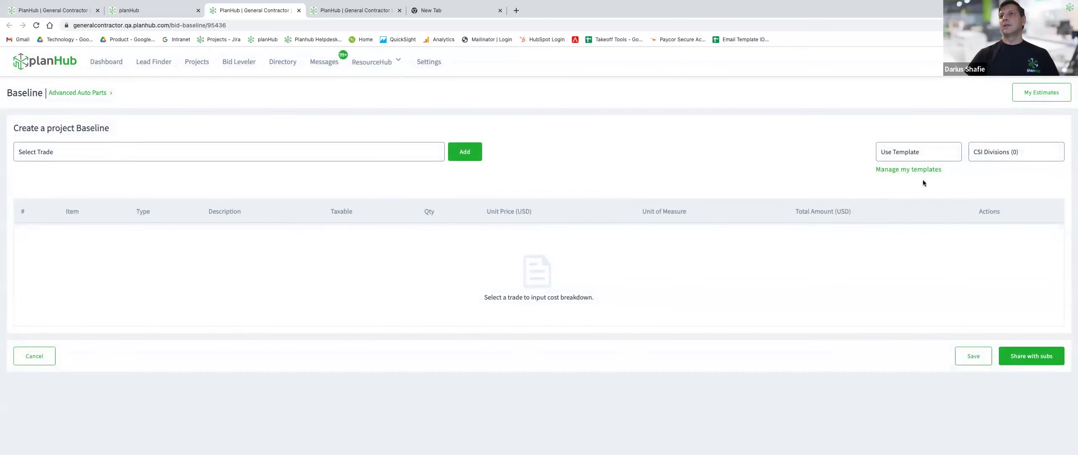
Fill the new baseline from the Advanced Auto Parts template and scroll down to the Finishes section.
click(927, 152)
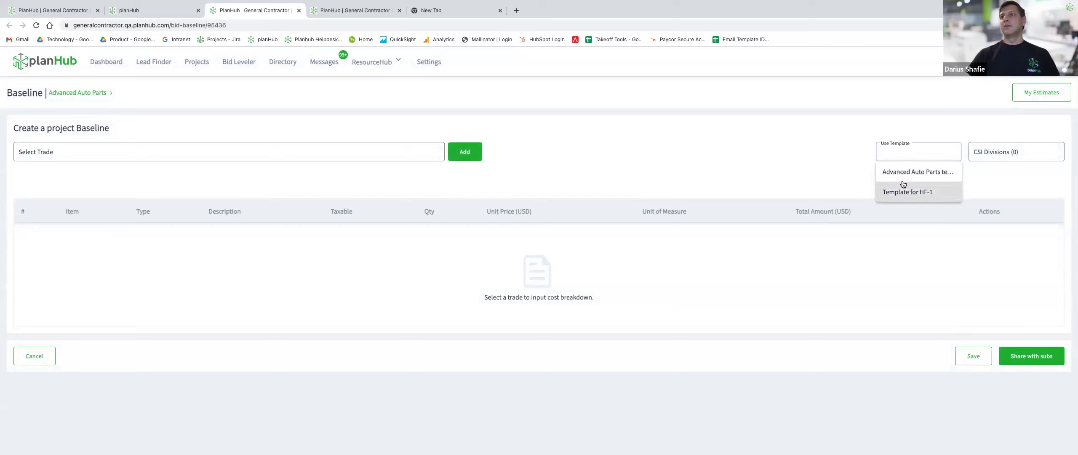
click(904, 180)
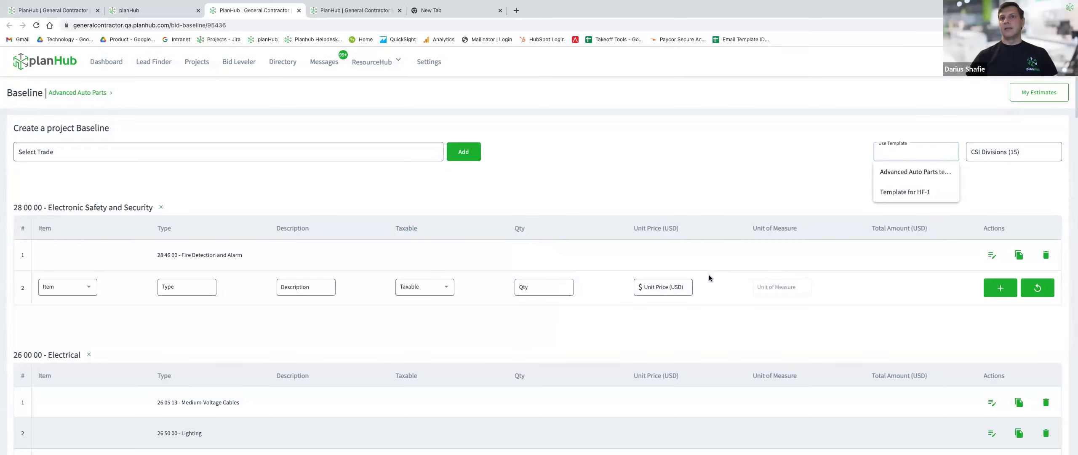
scroll(709, 275, down, 6)
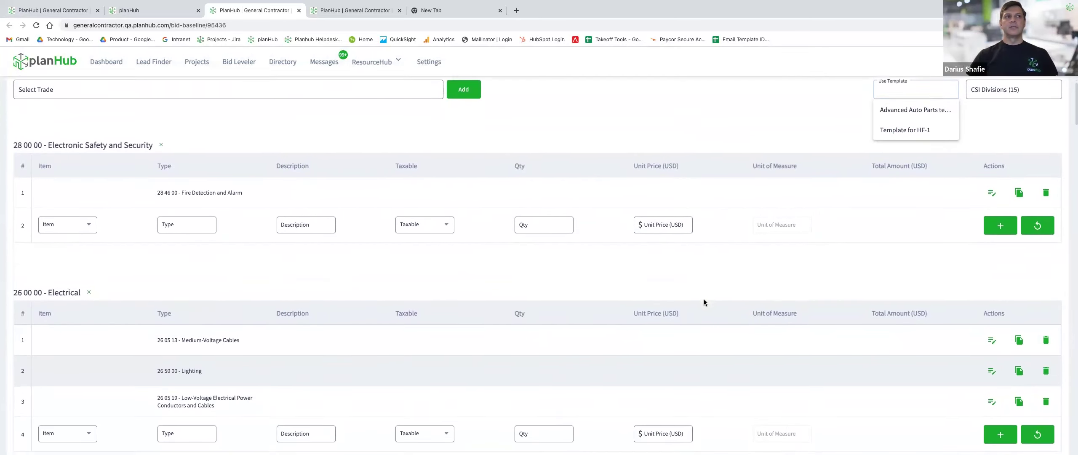
scroll(705, 303, down, 20)
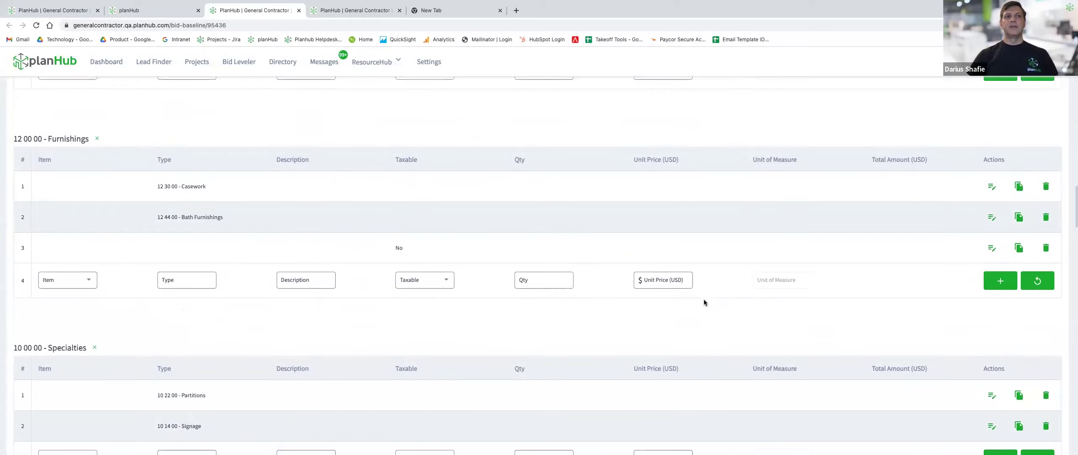
scroll(705, 300, down, 5)
scroll(704, 302, down, 7)
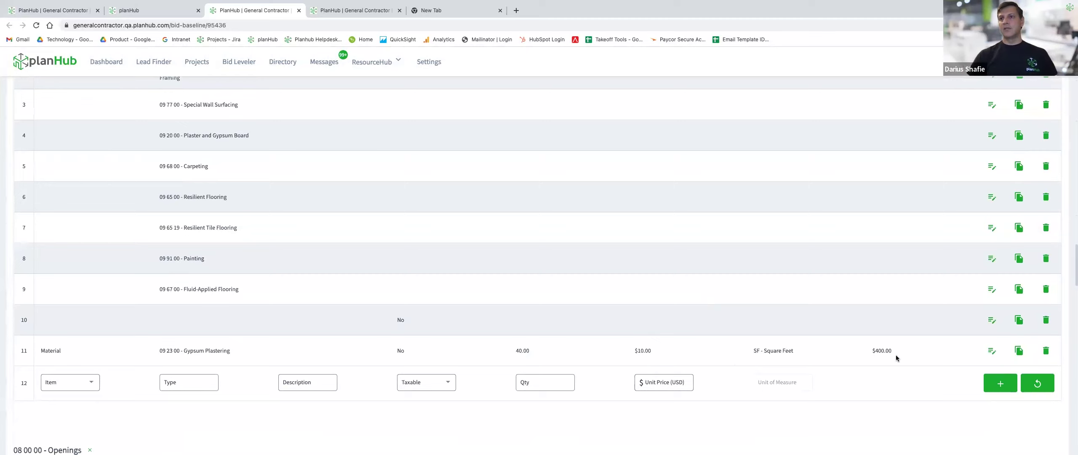
Change the row 11 Gypsum Plastering unit price from $10.00 to $40.00, totalling $1,600.00.
click(993, 351)
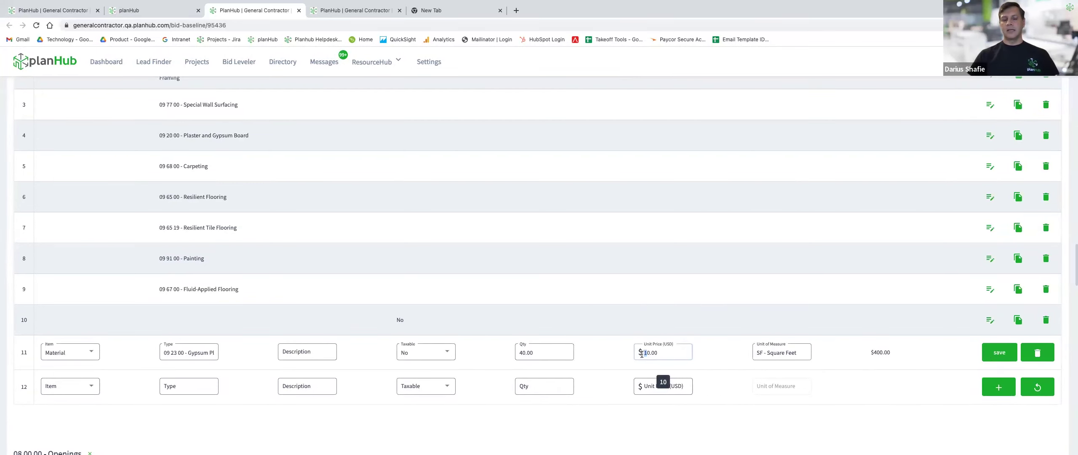
text(4)
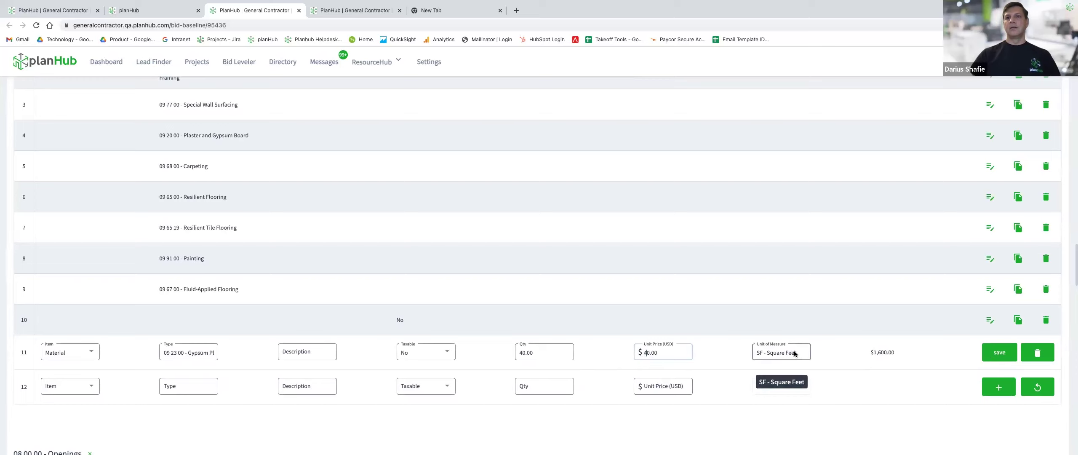
click(1013, 350)
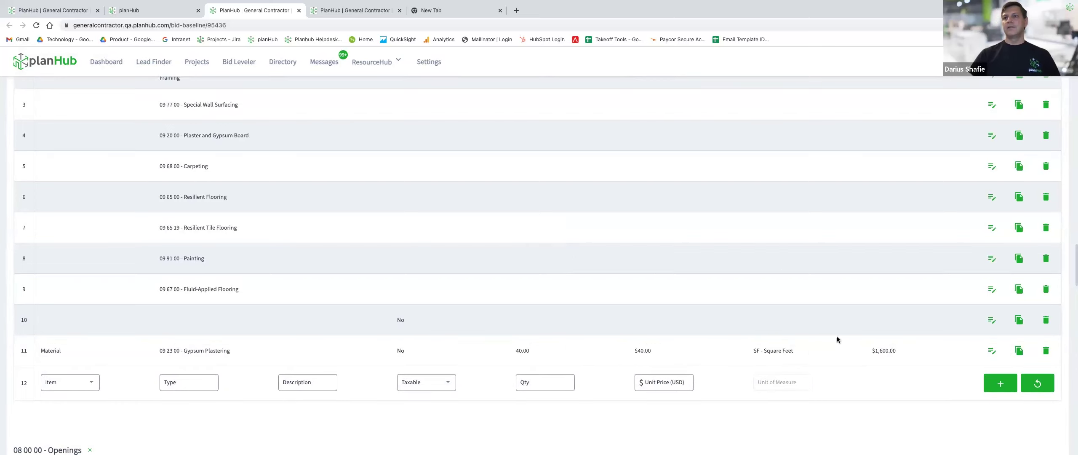
scroll(781, 259, down, 20)
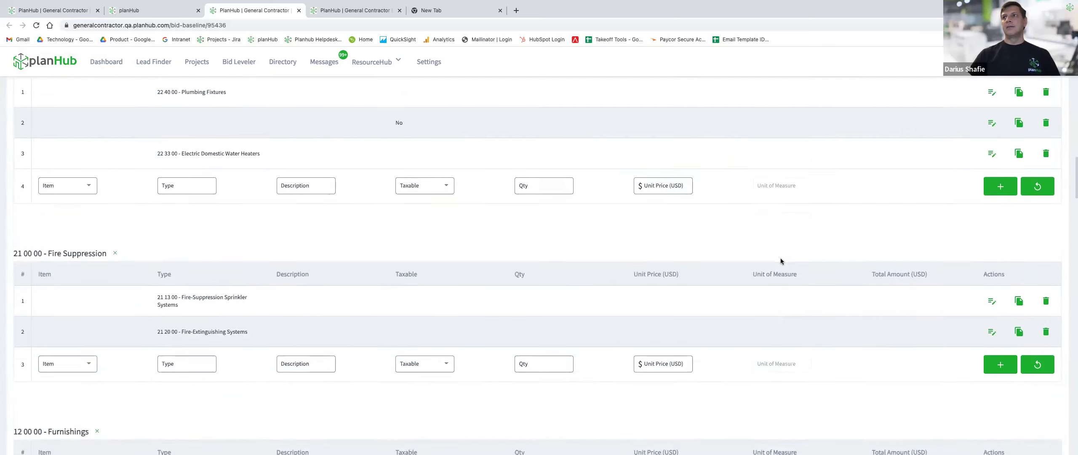
scroll(782, 261, up, 8)
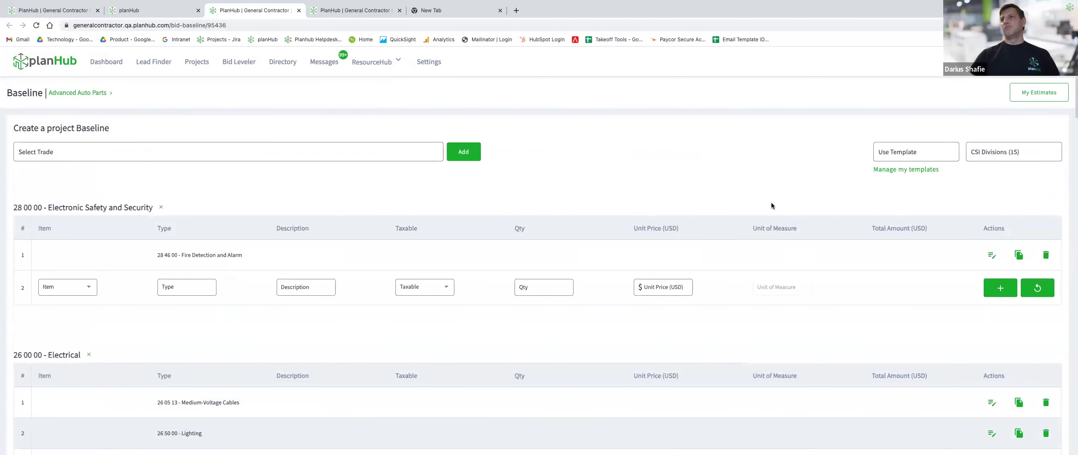